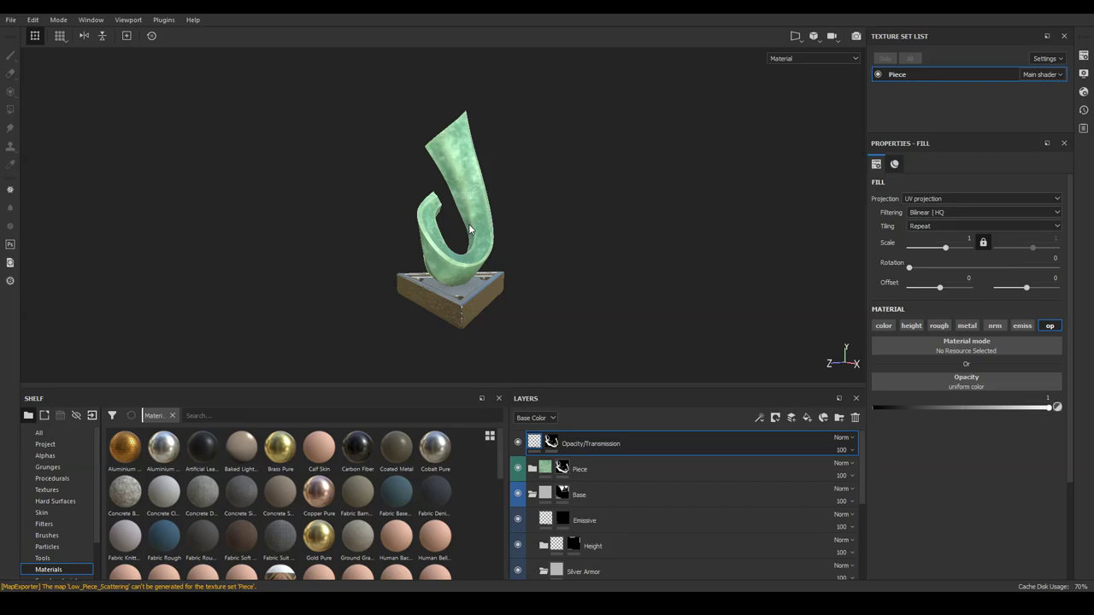
- Display the Opacity channel in the viewport and set the Opacity/Transmission fill layer's opacity to 0
{"action": "mouse_move", "coordinate": [470, 248]}
{"action": "left_mouse_down", "text": "alt"}
{"action": "mouse_move", "coordinate": [594, 236]}
{"action": "mouse_move", "coordinate": [645, 246]}
{"action": "mouse_move", "coordinate": [626, 296]}
{"action": "mouse_move", "coordinate": [516, 286]}
{"action": "mouse_move", "coordinate": [493, 324]}
{"action": "mouse_move", "coordinate": [424, 312]}
{"action": "mouse_move", "coordinate": [468, 279]}
{"action": "mouse_move", "coordinate": [454, 288]}
{"action": "mouse_move", "coordinate": [440, 243]}
{"action": "left_mouse_up", "text": "alt"}
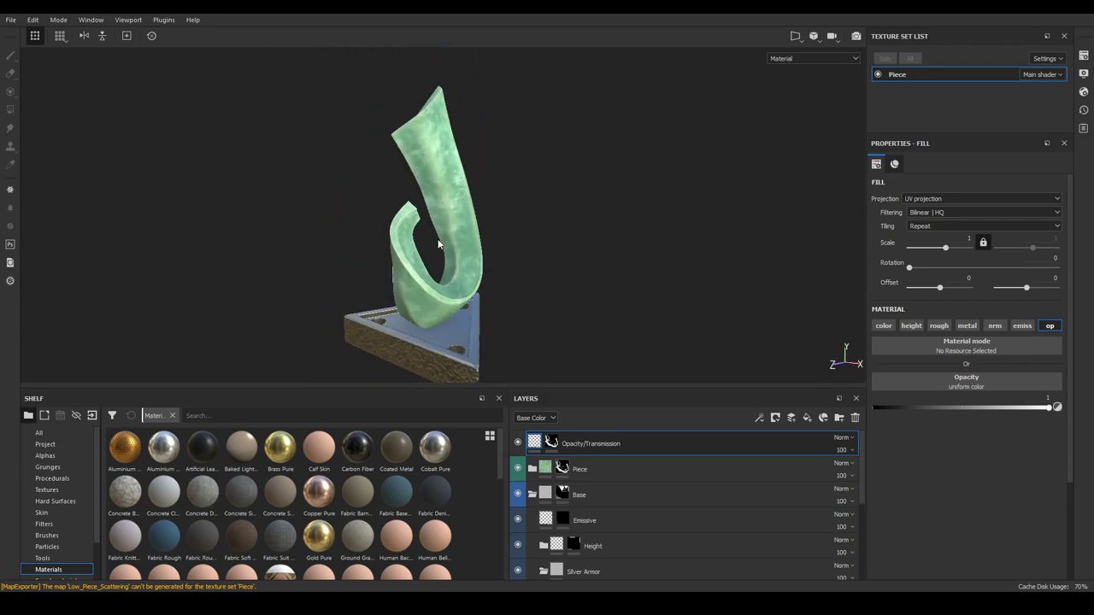
{"action": "left_click", "coordinate": [793, 61]}
{"action": "left_click", "coordinate": [793, 135]}
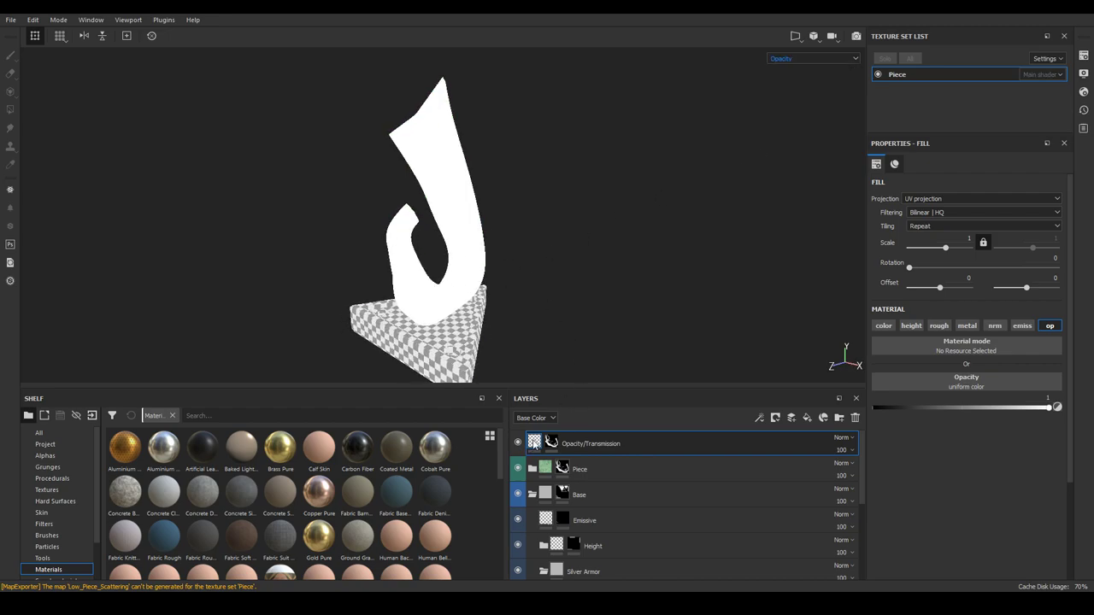
{"action": "mouse_move", "coordinate": [534, 442]}
{"action": "left_click_drag", "start_coordinate": [969, 406], "coordinate": [859, 405]}
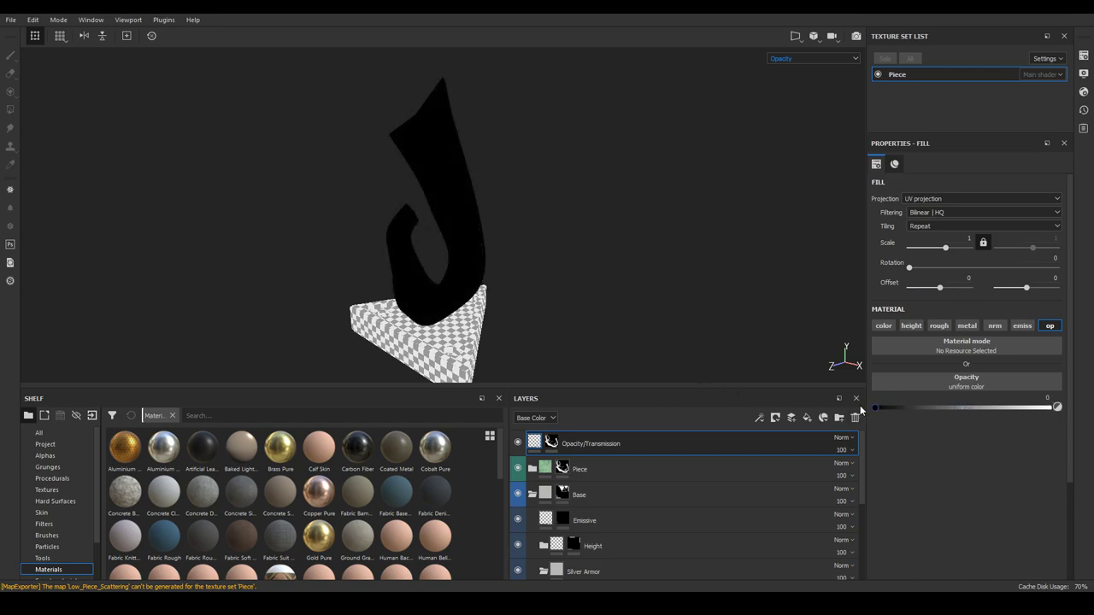
- Switch the viewport back to Material display and examine how the zero opacity affects the model
{"action": "left_click", "coordinate": [816, 59]}
{"action": "left_click", "coordinate": [802, 73]}
{"action": "left_click_drag", "start_coordinate": [477, 242], "coordinate": [504, 287], "text": "alt"}
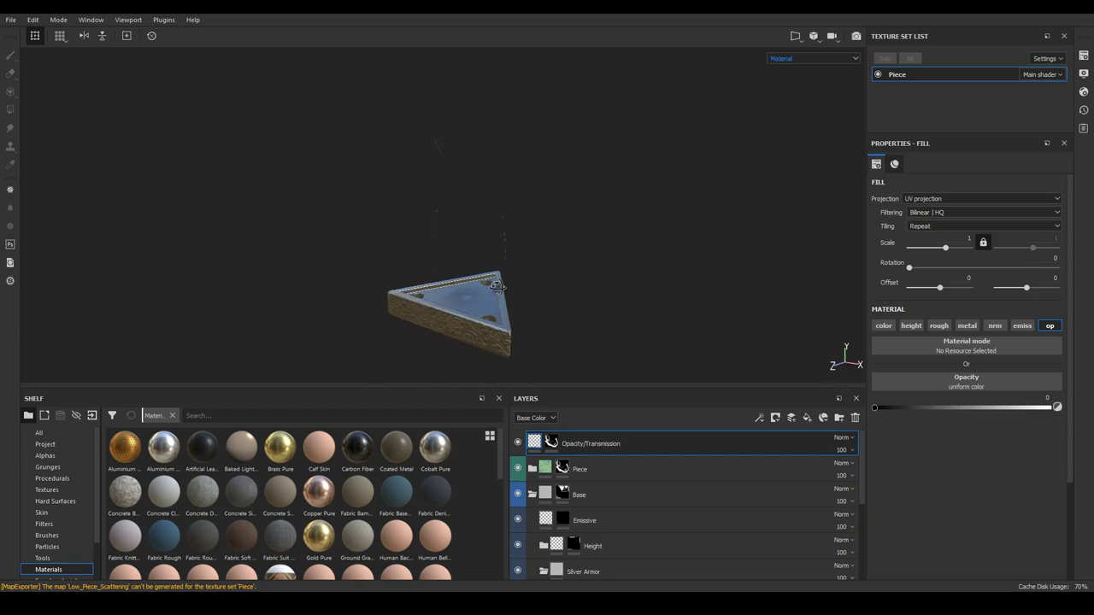
{"action": "left_click", "coordinate": [1083, 55]}
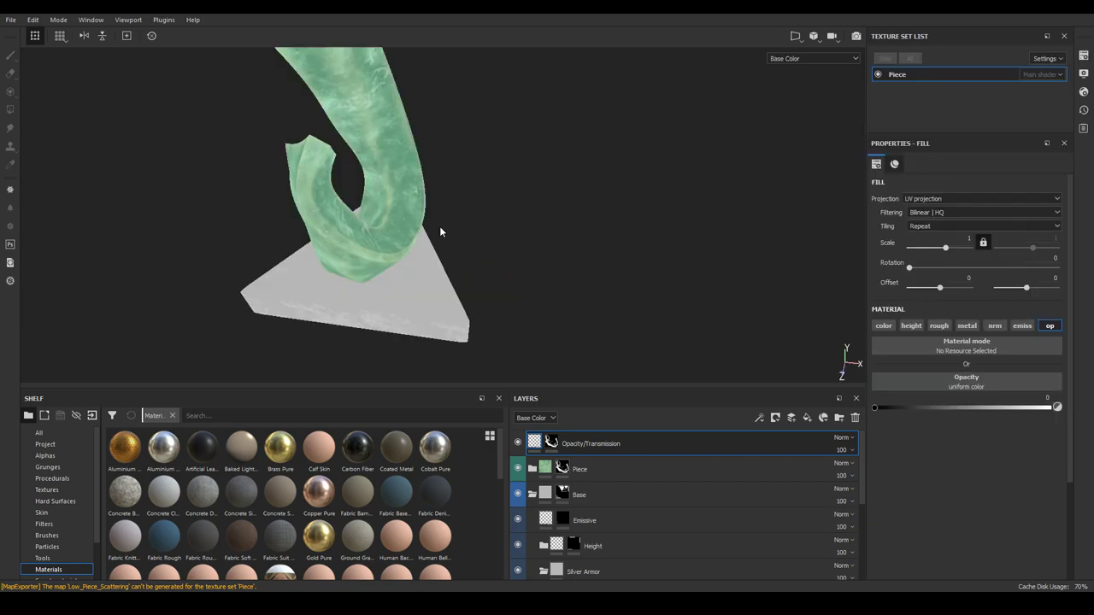
- Open the texture export settings and choose PBR MetalRough as the export config
{"action": "left_click", "coordinate": [10, 20]}
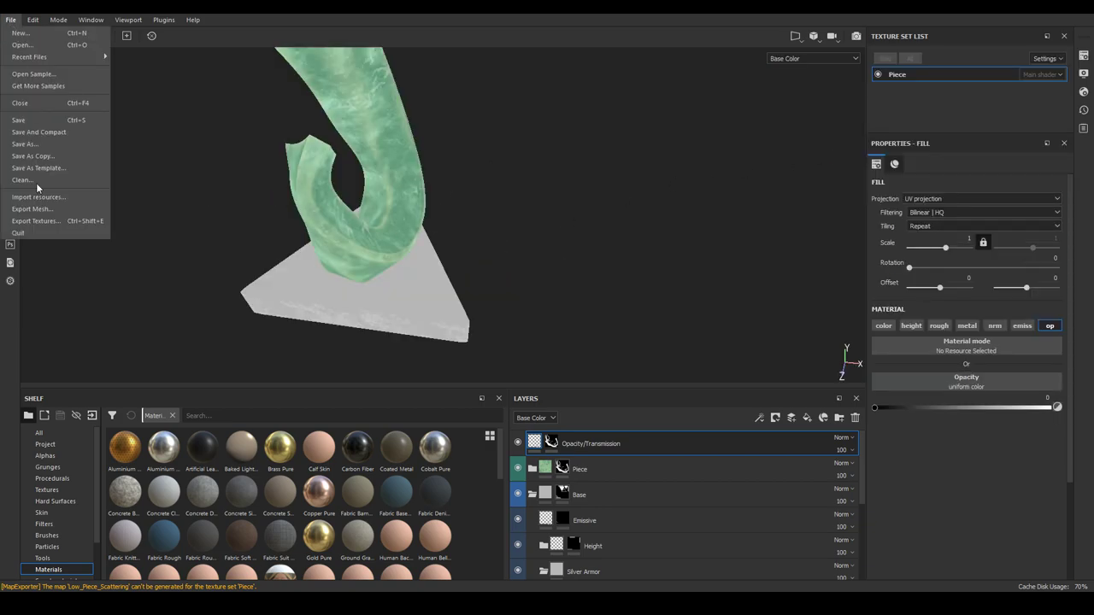
{"action": "left_click", "coordinate": [52, 224]}
{"action": "left_click_drag", "start_coordinate": [347, 94], "coordinate": [313, 98]}
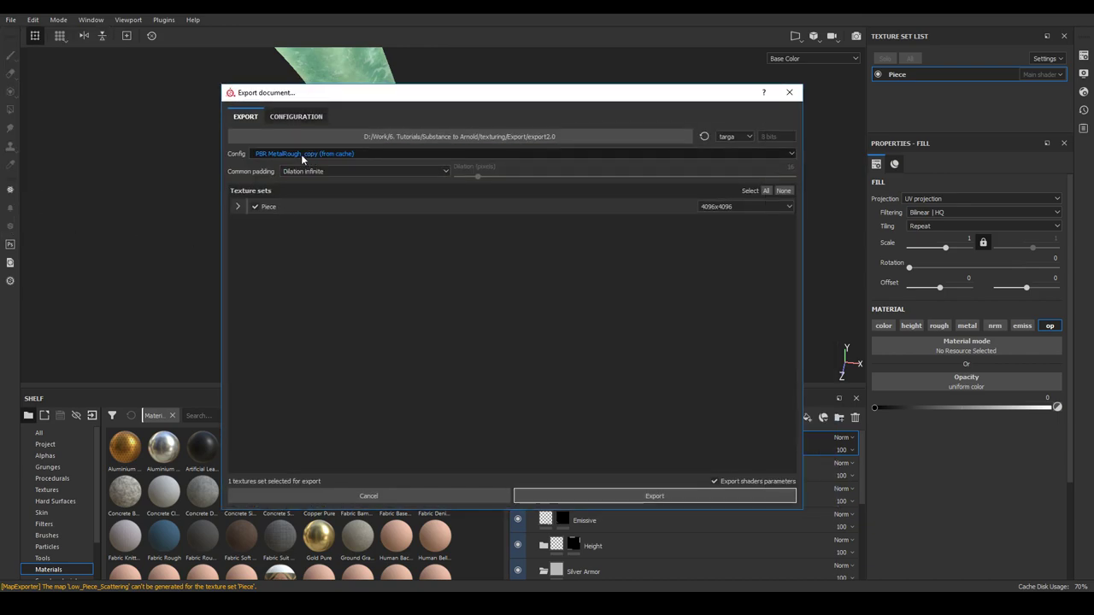
{"action": "left_click", "coordinate": [302, 154]}
{"action": "scroll", "coordinate": [295, 205], "scroll_direction": "up", "scroll_amount": 5}
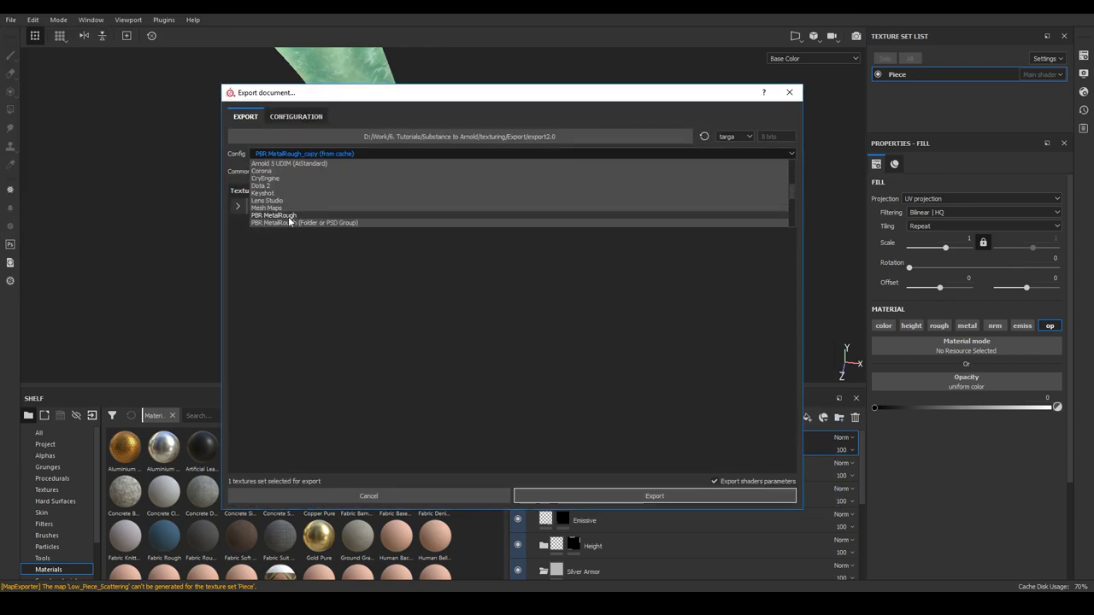
{"action": "left_click", "coordinate": [290, 215]}
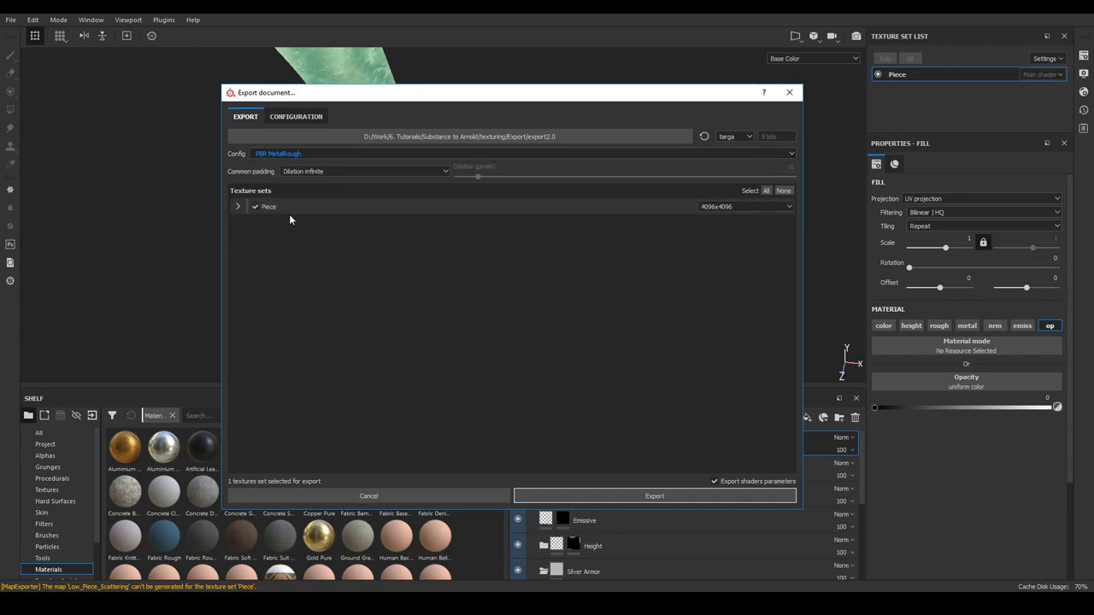
- Duplicate the PBR MetalRough export preset and rename the copy PBR MetalRough_Arnold
{"action": "left_click", "coordinate": [296, 117]}
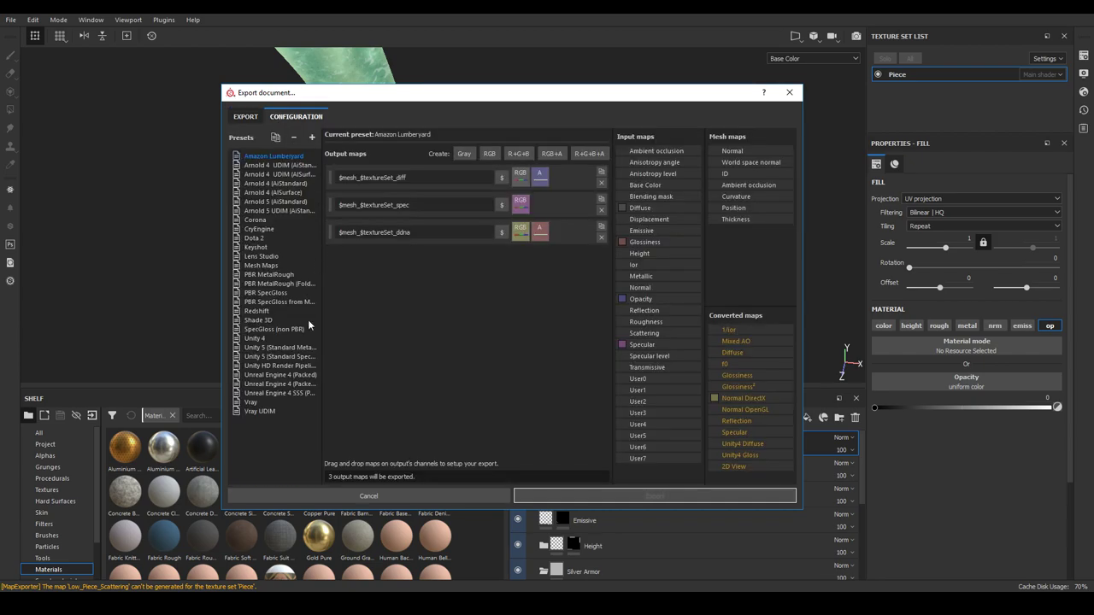
{"action": "left_click", "coordinate": [270, 274]}
{"action": "left_click", "coordinate": [274, 138]}
{"action": "right_click", "coordinate": [282, 426]}
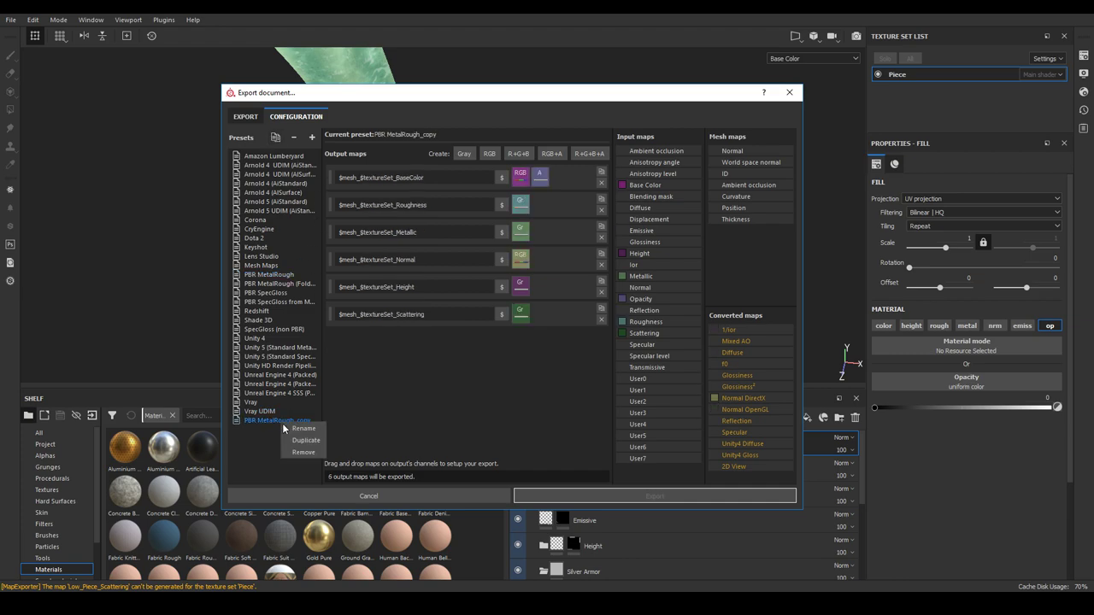
{"action": "left_click", "coordinate": [297, 430]}
{"action": "left_click_drag", "start_coordinate": [313, 420], "coordinate": [300, 421]}
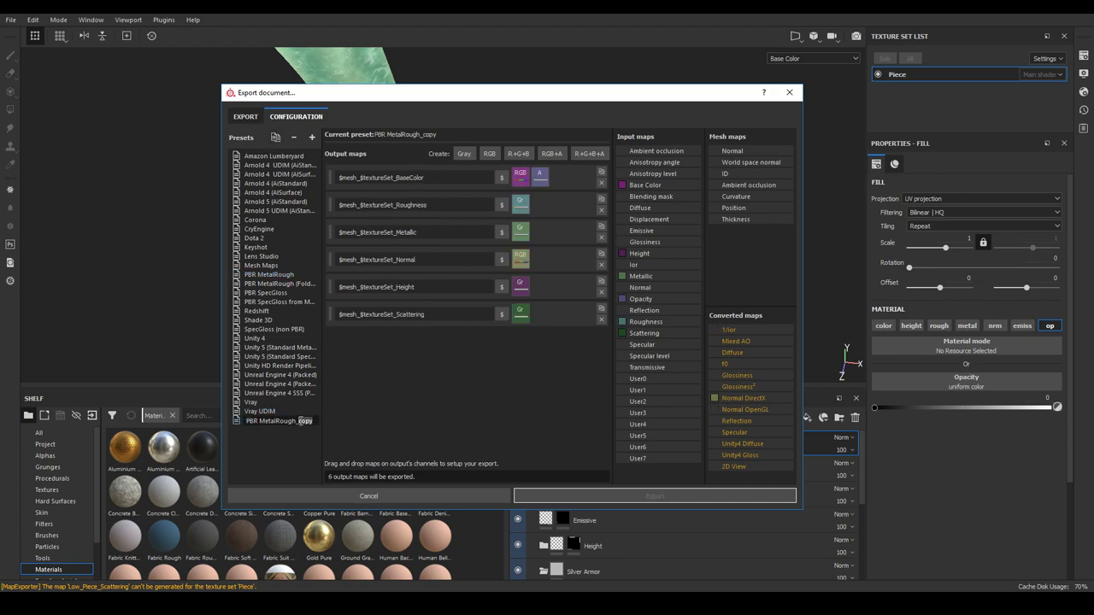
{"action": "type", "text": "Arnold"}
{"action": "key", "text": "Return"}
- Add two gray output maps to the preset and name the first one $mesh_$textureSet_Emissive
{"action": "left_click", "coordinate": [464, 154]}
{"action": "left_click", "coordinate": [464, 154]}
{"action": "left_click_drag", "start_coordinate": [419, 316], "coordinate": [335, 345]}
{"action": "key", "text": "ctrl+c"}
{"action": "key", "text": "ctrl+v"}
{"action": "left_click_drag", "start_coordinate": [425, 342], "coordinate": [408, 342]}
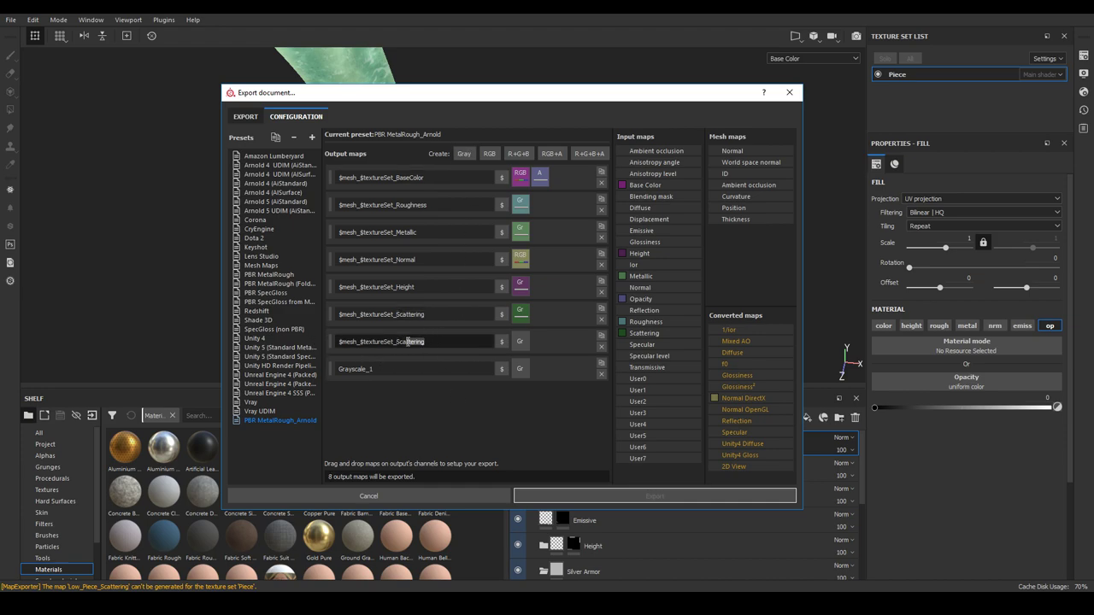
{"action": "type", "text": "B"}
- Name the second new gray output map $mesh_$textureSet_Opacity
{"action": "left_click", "coordinate": [383, 369]}
{"action": "key", "text": "ctrl+a"}
{"action": "key", "text": "ctrl+v"}
{"action": "left_click_drag", "start_coordinate": [427, 369], "coordinate": [398, 370]}
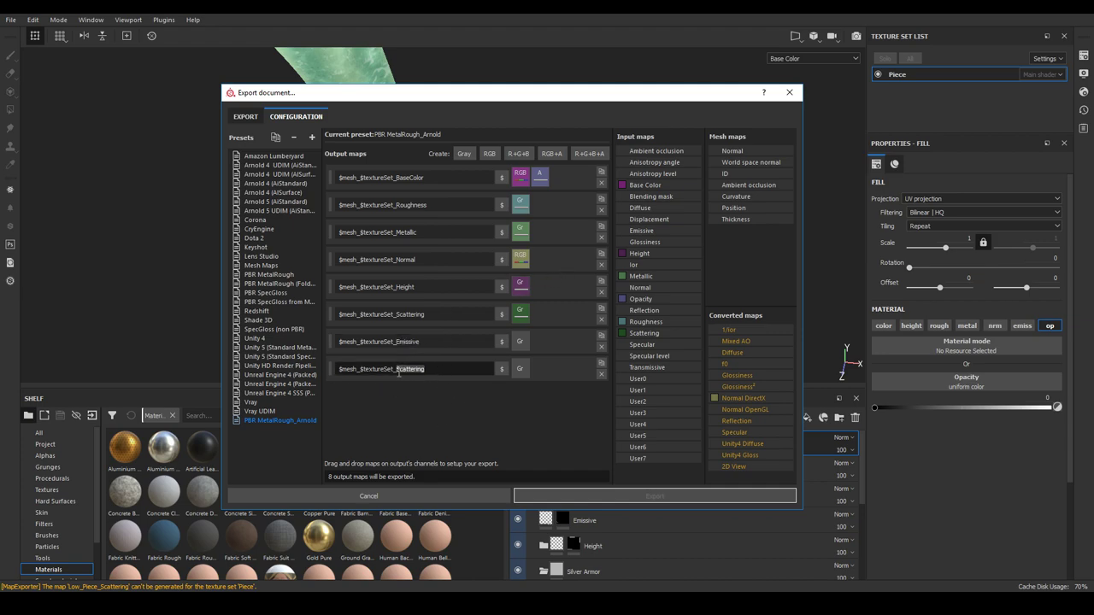
{"action": "type", "text": "Opacity"}
- Assign the Emissive input map to the Emissive output as its gray channel
{"action": "left_click", "coordinate": [532, 343]}
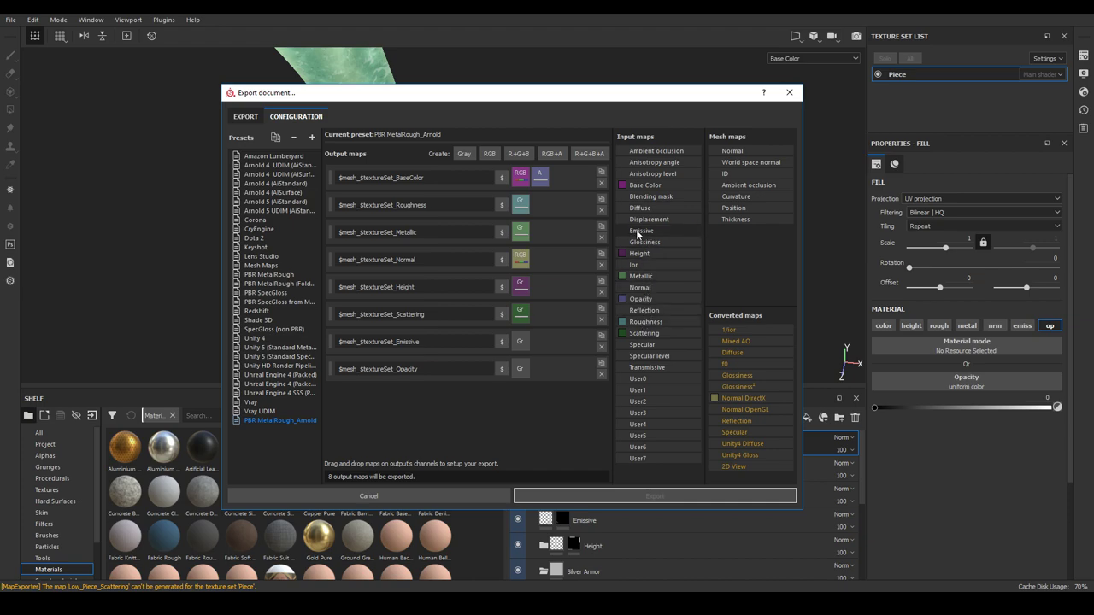
{"action": "left_click", "coordinate": [519, 342]}
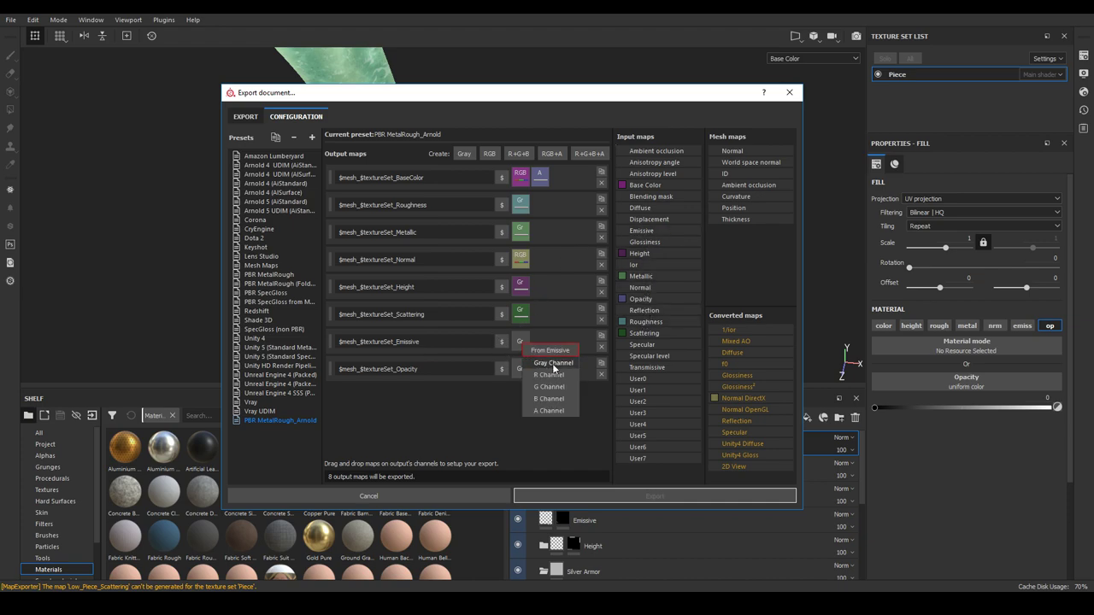
{"action": "left_click", "coordinate": [564, 357]}
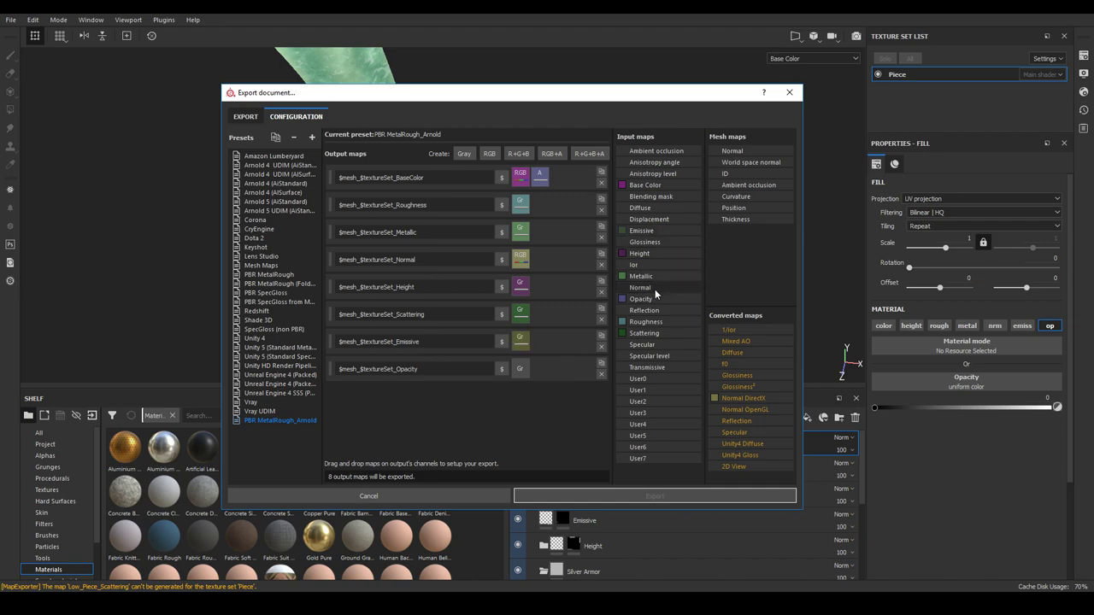
- Assign the Opacity input map's gray channel to the Opacity output and clear the BaseColor output's alpha channel
{"action": "left_click", "coordinate": [519, 369]}
{"action": "left_click", "coordinate": [555, 391]}
{"action": "left_click_drag", "start_coordinate": [437, 178], "coordinate": [344, 175]}
{"action": "left_click", "coordinate": [380, 179]}
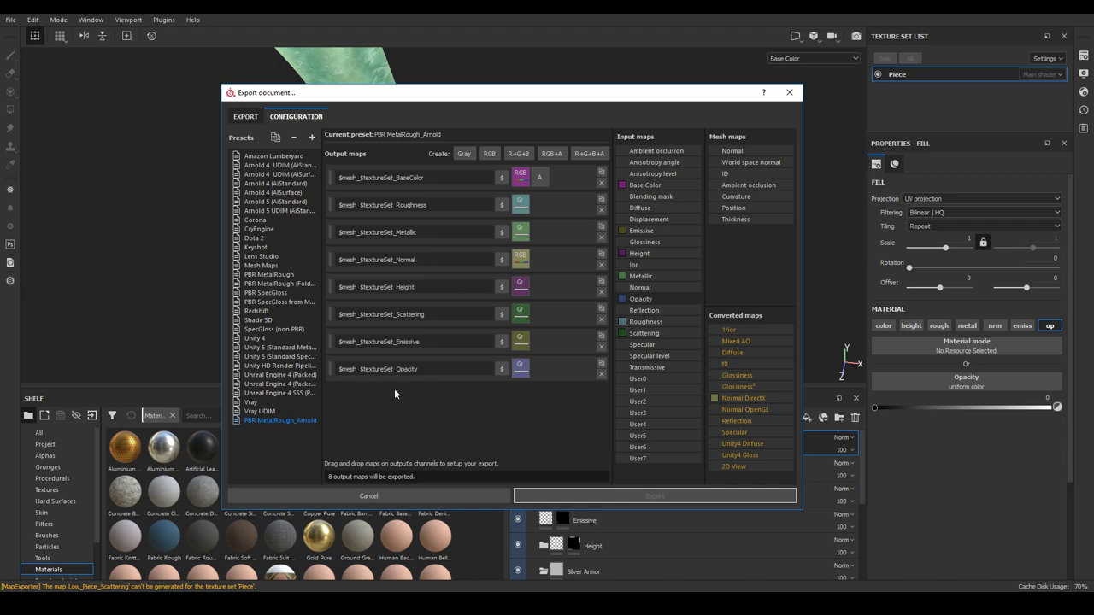
- Set the export config to PBR MetalRough_Arnold and expand the Piece texture set's map list
{"action": "left_click", "coordinate": [245, 116]}
{"action": "left_click", "coordinate": [307, 154]}
{"action": "scroll", "coordinate": [318, 205], "scroll_direction": "down", "scroll_amount": 4}
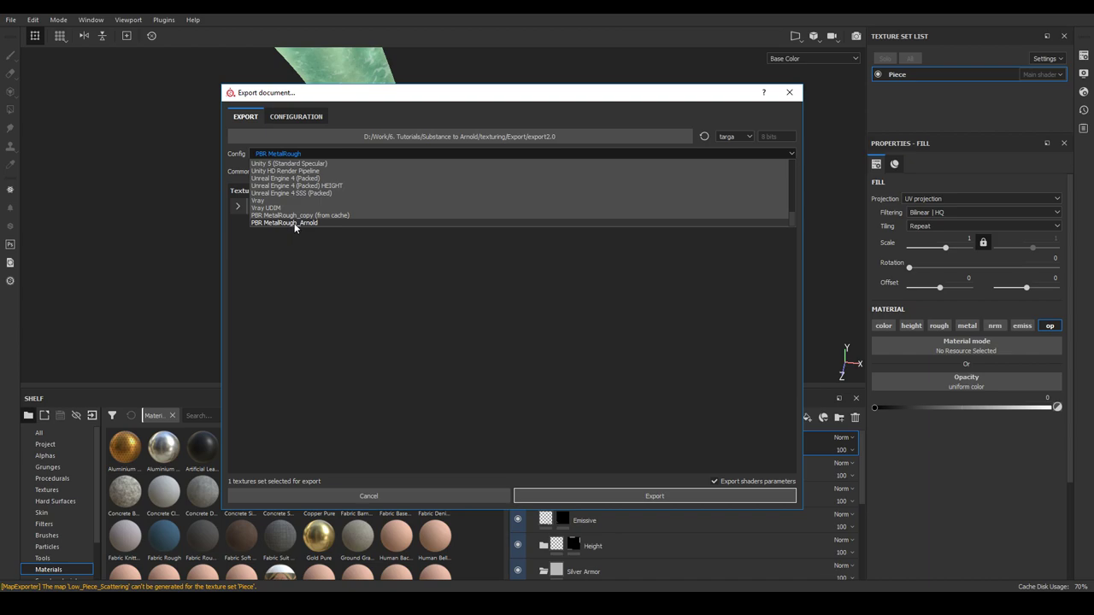
{"action": "left_click", "coordinate": [293, 223]}
{"action": "left_click", "coordinate": [238, 207]}
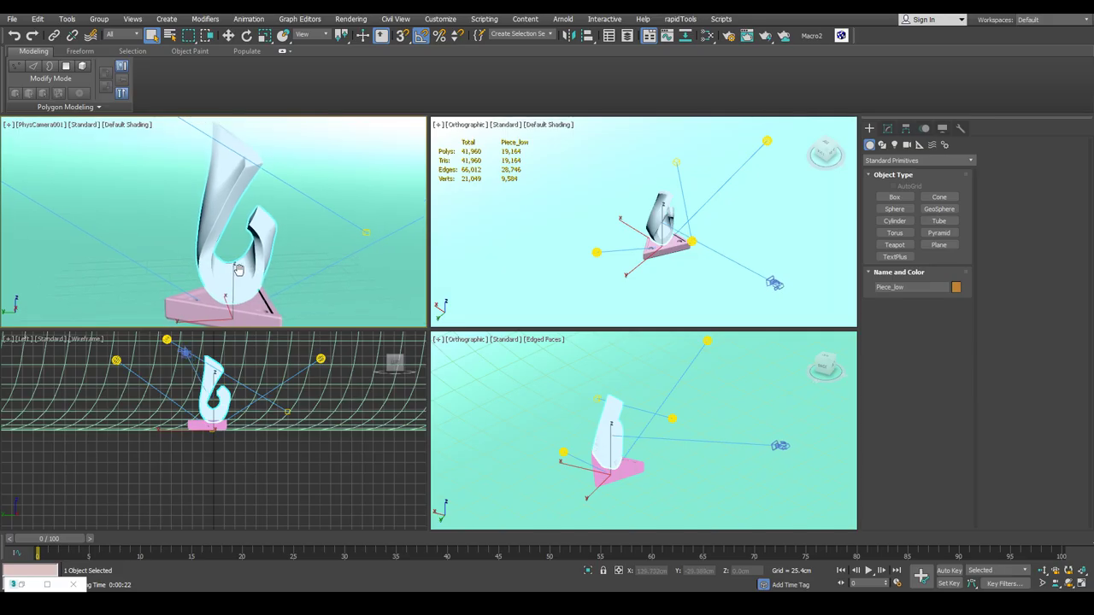
- Switch to 3ds Max and add an Arnold Standard Surface material to the Slate Material Editor graph
{"action": "middle_click_drag", "start_coordinate": [239, 270], "coordinate": [230, 240]}
{"action": "middle_click_drag", "start_coordinate": [660, 253], "coordinate": [631, 238], "text": "alt"}
{"action": "scroll", "coordinate": [634, 220], "scroll_direction": "up", "scroll_amount": 4}
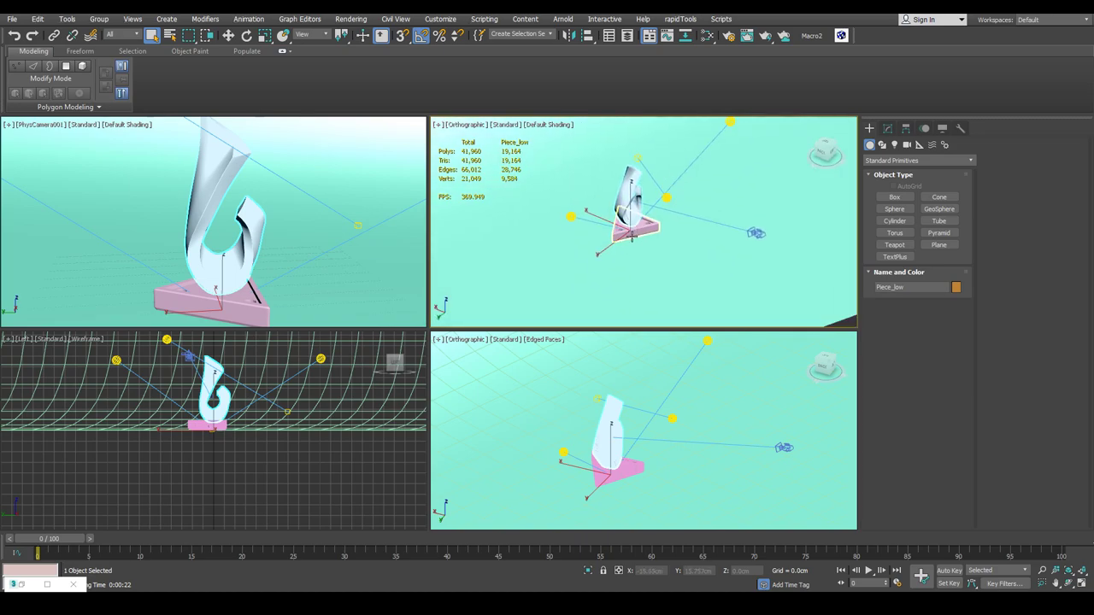
{"action": "key", "text": "m"}
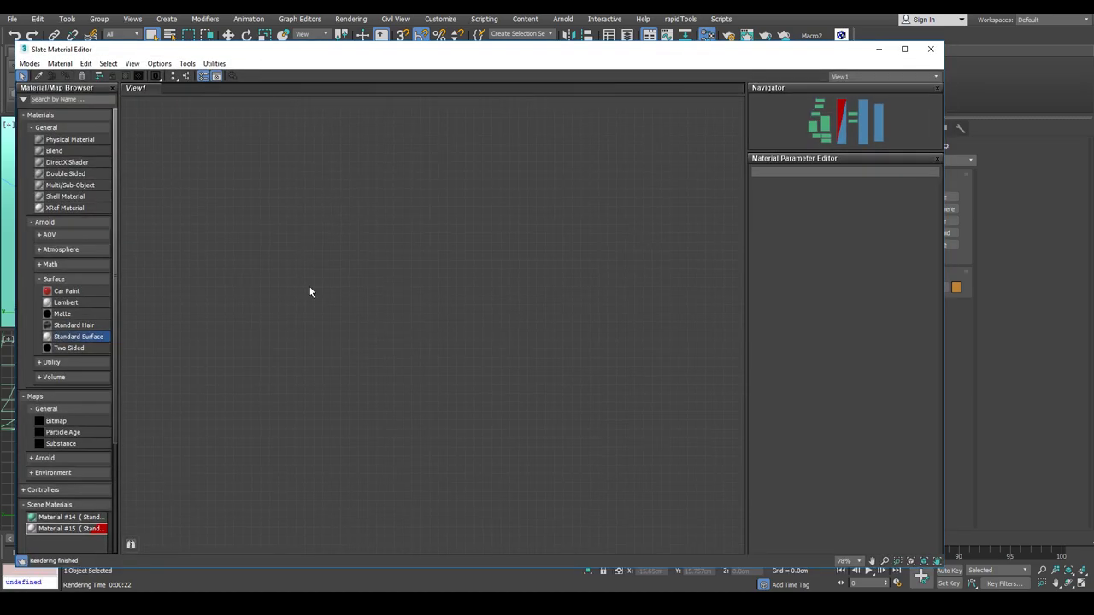
{"action": "left_click", "coordinate": [53, 278]}
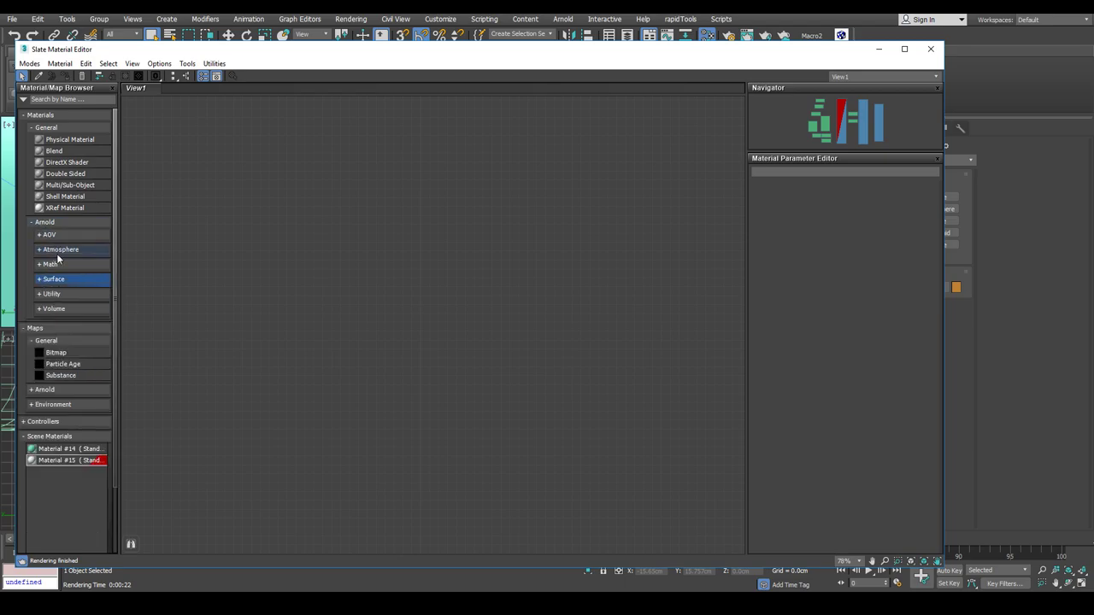
{"action": "left_click", "coordinate": [39, 280]}
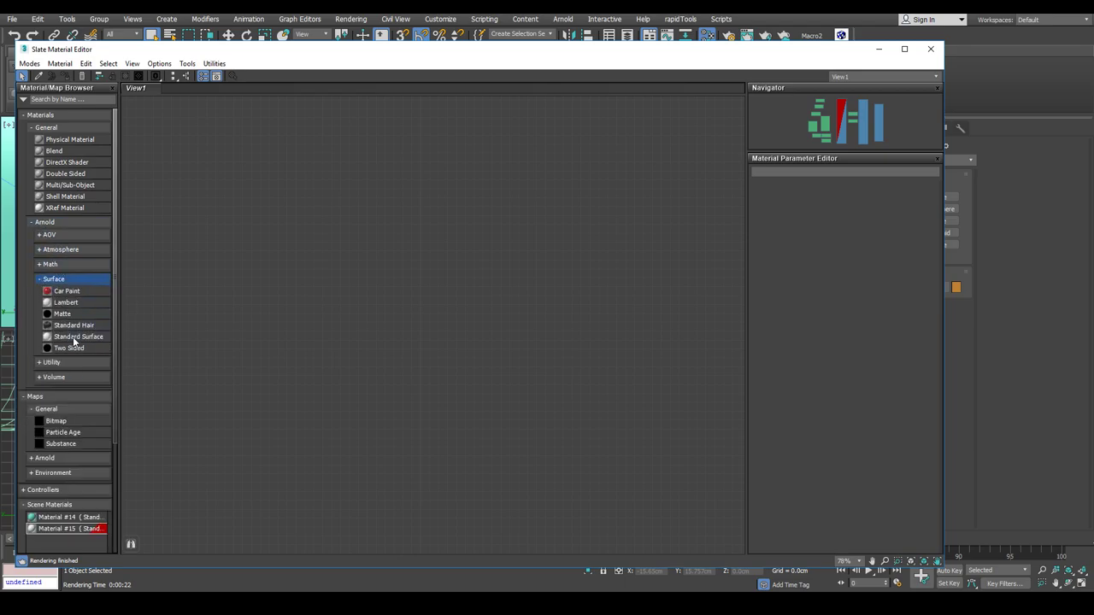
{"action": "left_click_drag", "start_coordinate": [409, 341], "coordinate": [541, 194]}
{"action": "middle_click_drag", "start_coordinate": [417, 274], "coordinate": [390, 265]}
{"action": "left_click", "coordinate": [389, 265]}
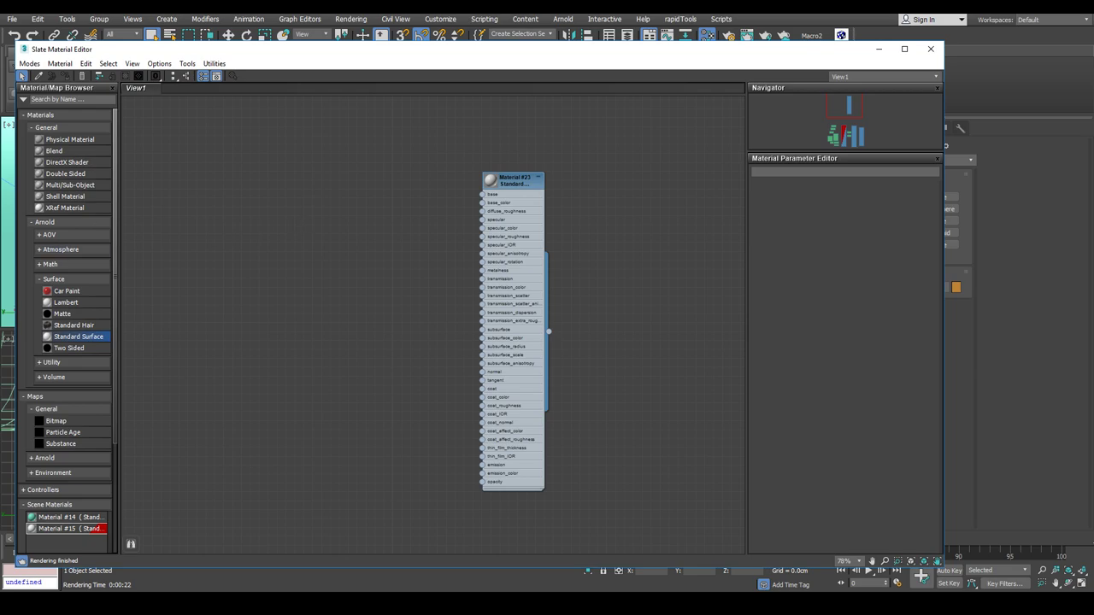
- Bring the six exported Low_Piece textures into the graph as Bitmap nodes and arrange them beside the Standard Surface material
{"action": "left_click_drag", "start_coordinate": [320, 186], "coordinate": [340, 200]}
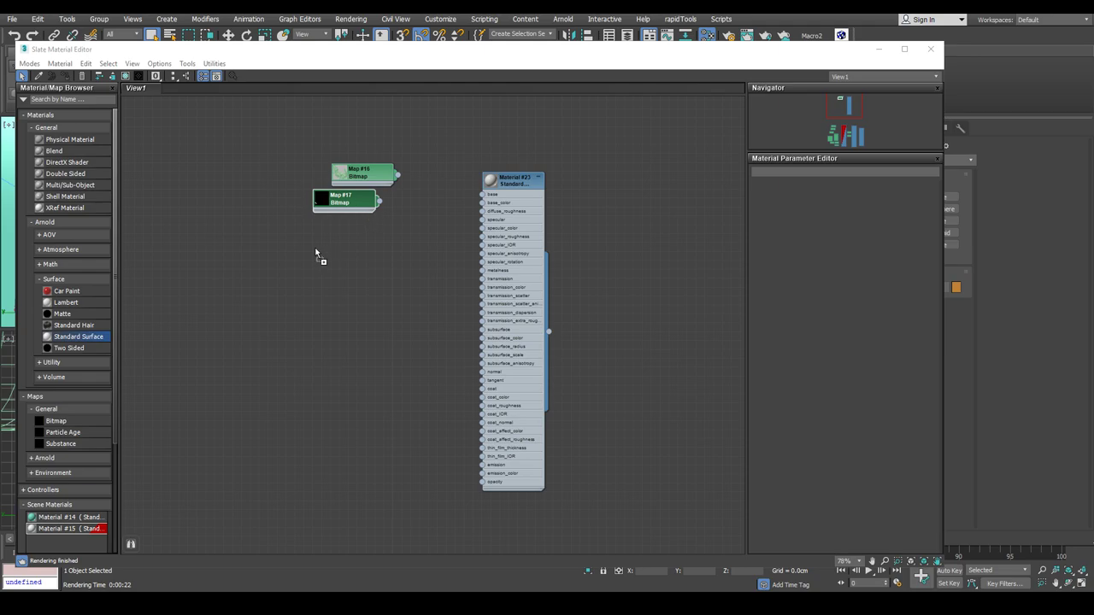
{"action": "left_click_drag", "start_coordinate": [315, 254], "coordinate": [311, 250]}
{"action": "left_click_drag", "start_coordinate": [238, 250], "coordinate": [293, 348]}
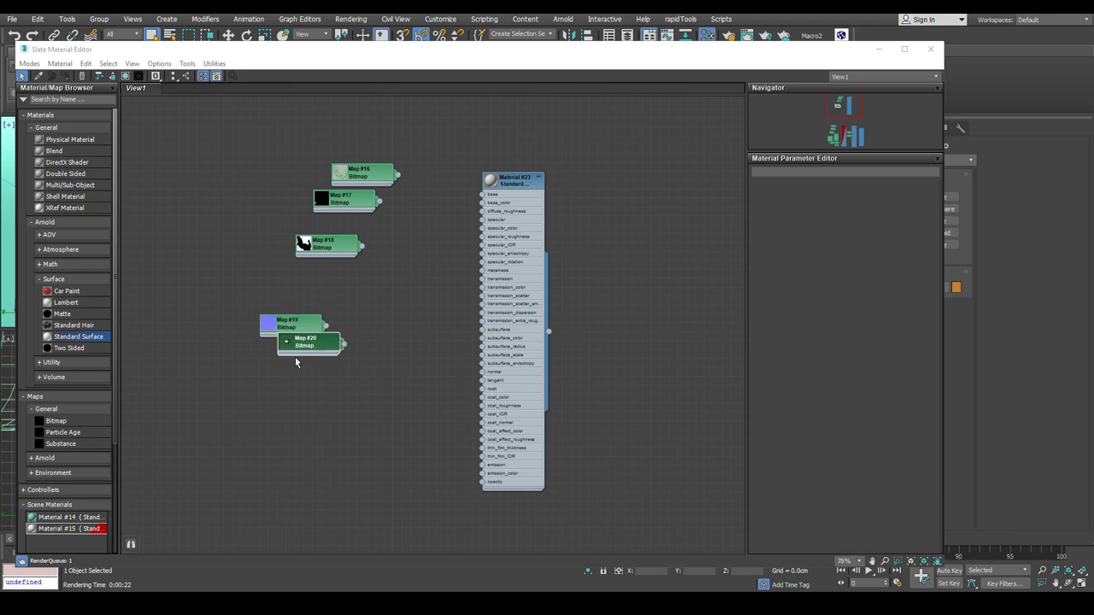
{"action": "left_click_drag", "start_coordinate": [41, 298], "coordinate": [299, 321]}
{"action": "scroll", "coordinate": [394, 250], "scroll_direction": "up", "scroll_amount": 2}
{"action": "left_click_drag", "start_coordinate": [359, 224], "coordinate": [305, 223]}
{"action": "left_click_drag", "start_coordinate": [299, 405], "coordinate": [279, 365]}
- Connect the base color bitmap to the material's base_color and transmission_color inputs and enlarge the material's preview
{"action": "left_click_drag", "start_coordinate": [376, 190], "coordinate": [525, 224]}
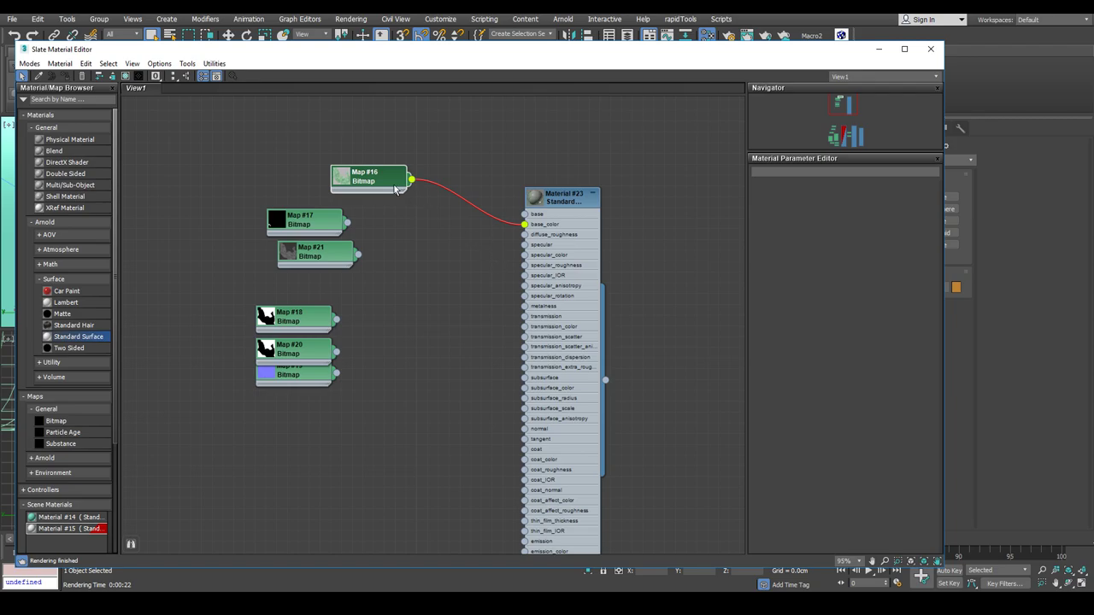
{"action": "left_click_drag", "start_coordinate": [412, 182], "coordinate": [525, 327]}
{"action": "left_click_drag", "start_coordinate": [559, 203], "coordinate": [558, 160]}
{"action": "double_click", "coordinate": [536, 154]}
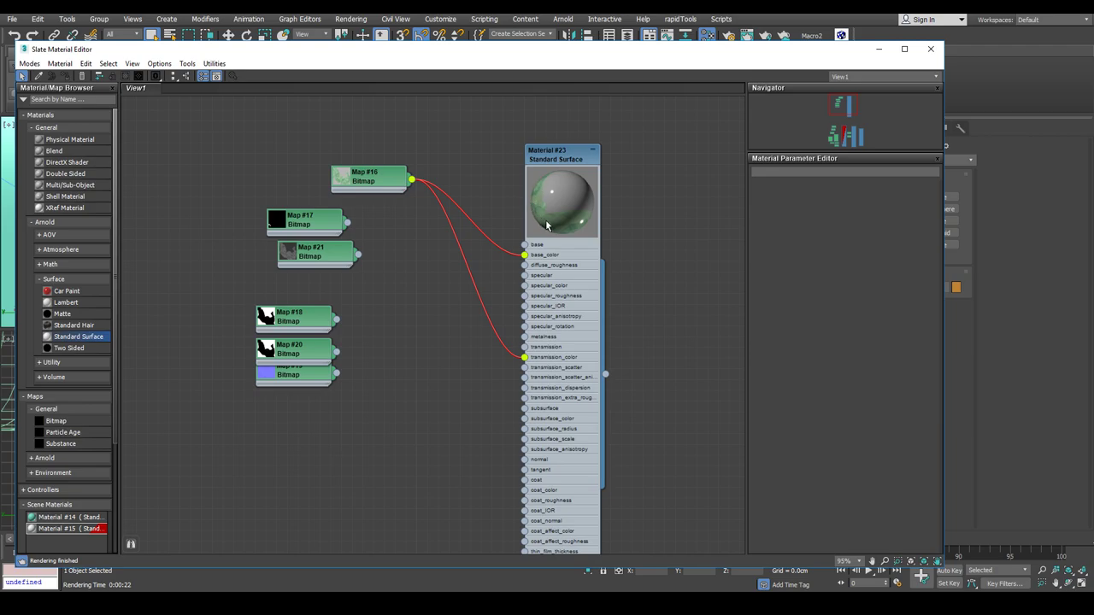
{"action": "left_click_drag", "start_coordinate": [380, 188], "coordinate": [380, 177]}
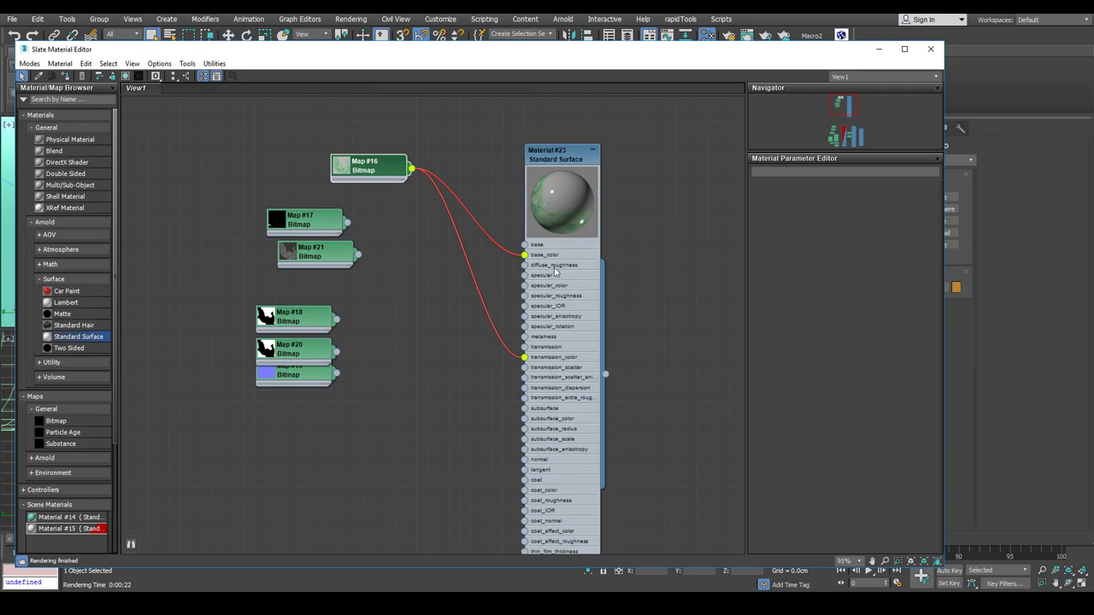
- Separate the roughness bitmap from the emissive one and connect Low_Piece_Roughness.tga to the specular_roughness input
{"action": "left_click_drag", "start_coordinate": [322, 227], "coordinate": [229, 228]}
{"action": "left_click", "coordinate": [311, 255]}
{"action": "left_click_drag", "start_coordinate": [312, 243], "coordinate": [323, 204]}
{"action": "double_click", "coordinate": [323, 206]}
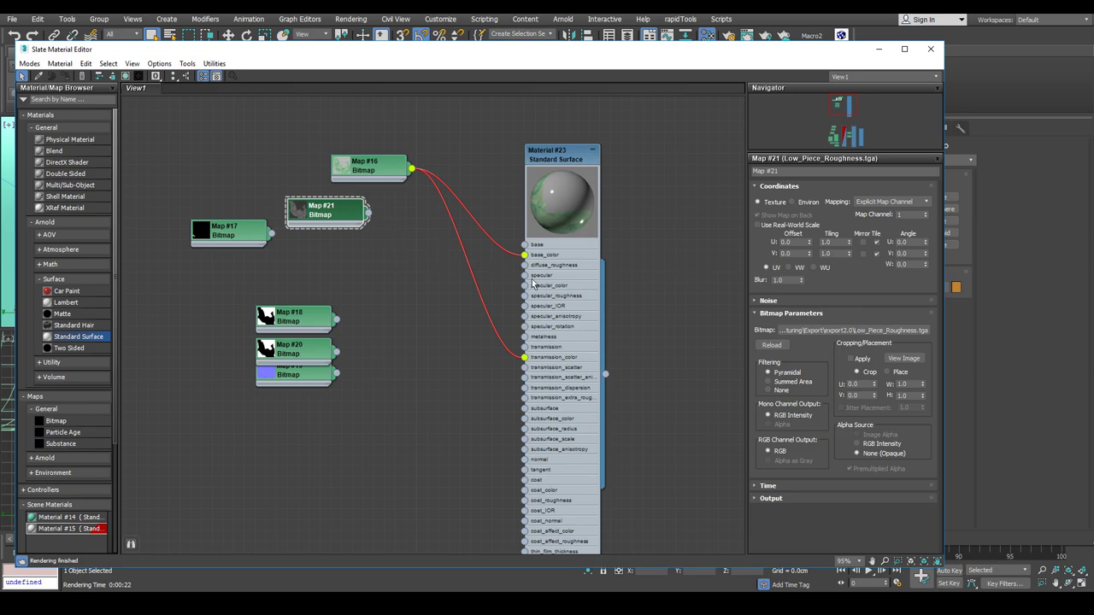
{"action": "left_click_drag", "start_coordinate": [369, 213], "coordinate": [525, 296]}
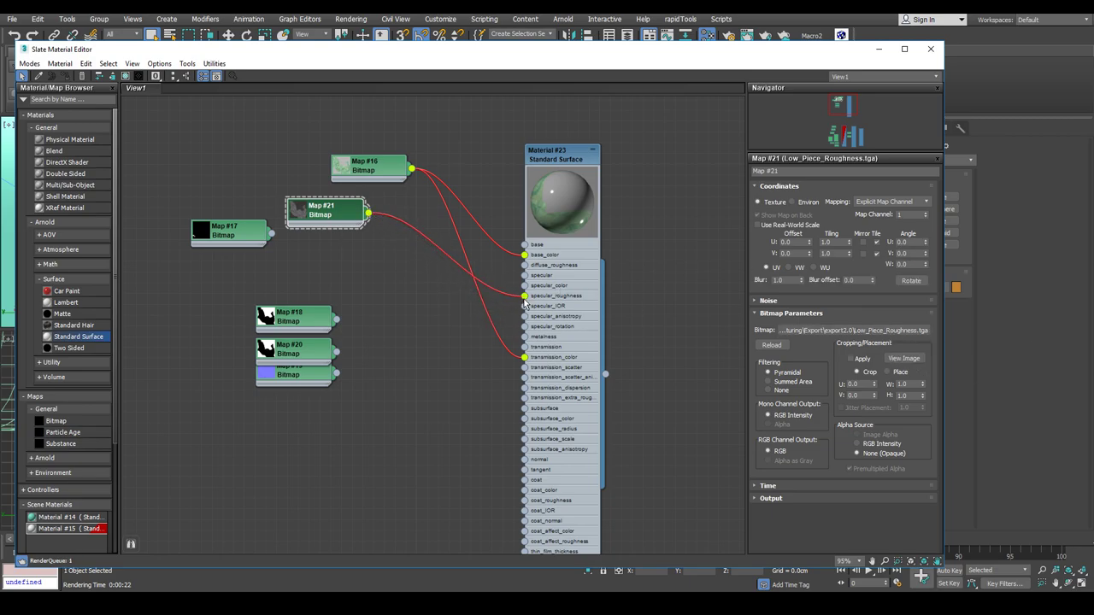
- Move the Low_Piece_Emissive.tga bitmap below the other maps and connect it to the material's emission input
{"action": "double_click", "coordinate": [233, 234]}
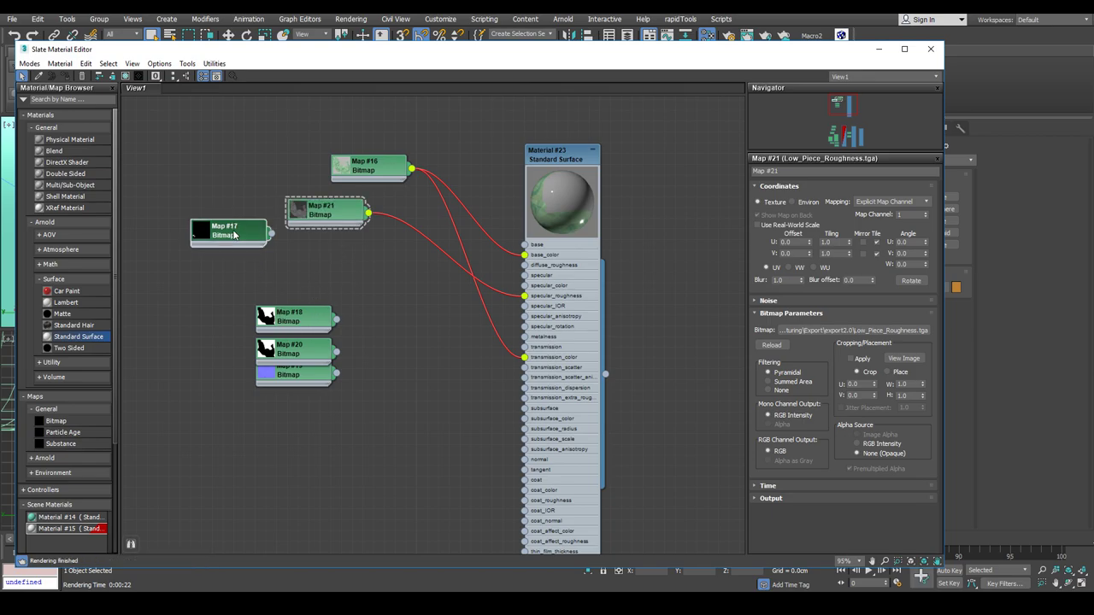
{"action": "left_click_drag", "start_coordinate": [231, 237], "coordinate": [318, 462]}
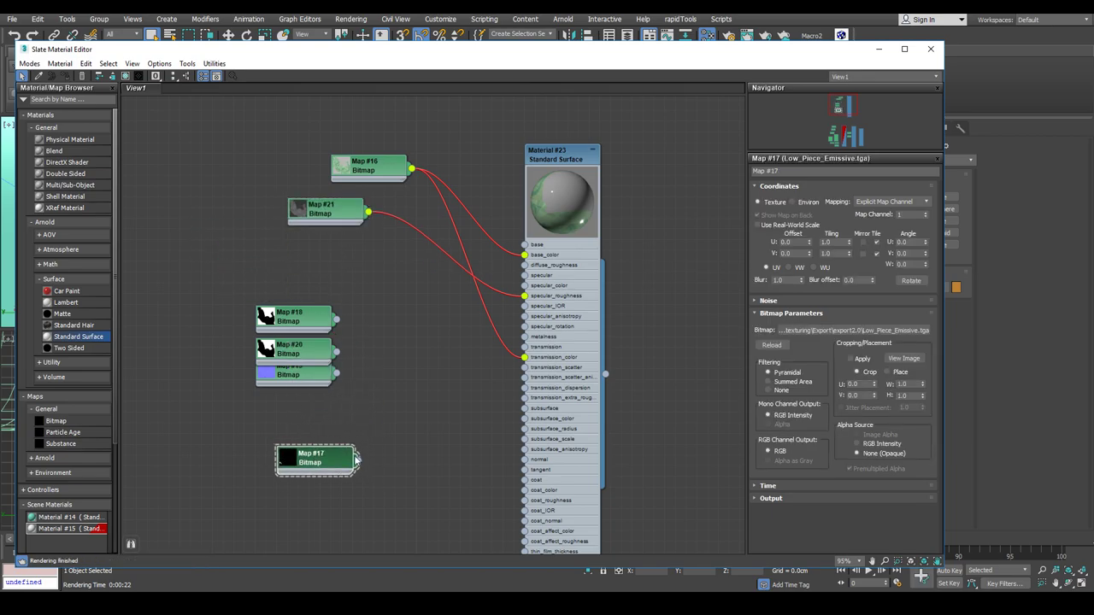
{"action": "middle_click_drag", "start_coordinate": [386, 452], "coordinate": [384, 343]}
{"action": "left_click_drag", "start_coordinate": [355, 351], "coordinate": [522, 464]}
{"action": "middle_click_drag", "start_coordinate": [402, 295], "coordinate": [415, 411]}
- Move the Low_Piece_Metallic.tga bitmap clear of the others and connect it to the material's metalness input
{"action": "left_click_drag", "start_coordinate": [323, 321], "coordinate": [342, 303]}
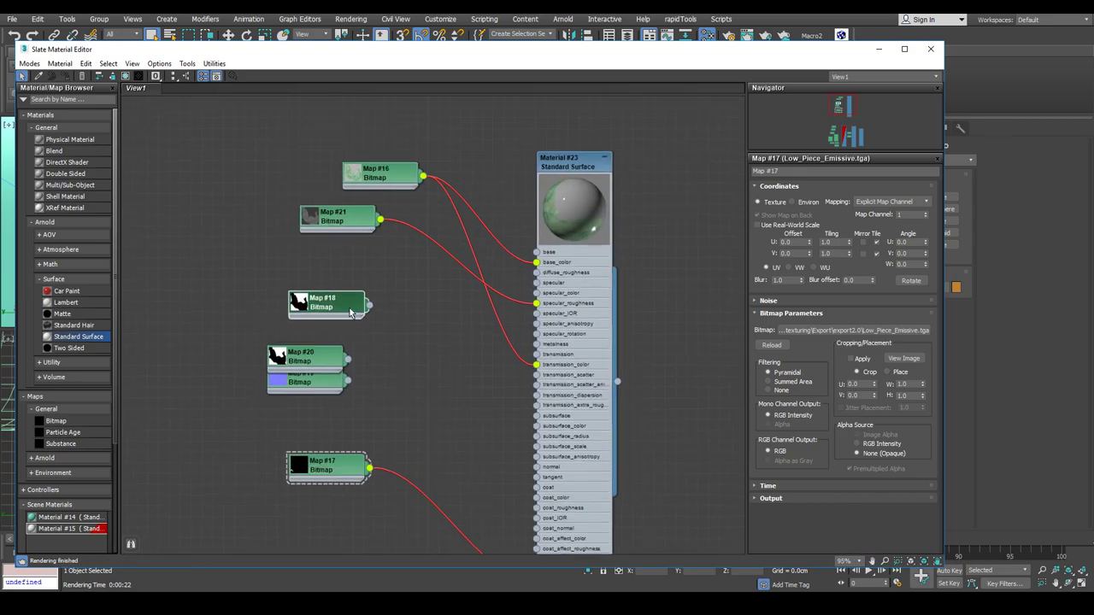
{"action": "middle_click_drag", "start_coordinate": [380, 322], "coordinate": [352, 285]}
{"action": "left_click_drag", "start_coordinate": [352, 284], "coordinate": [517, 322]}
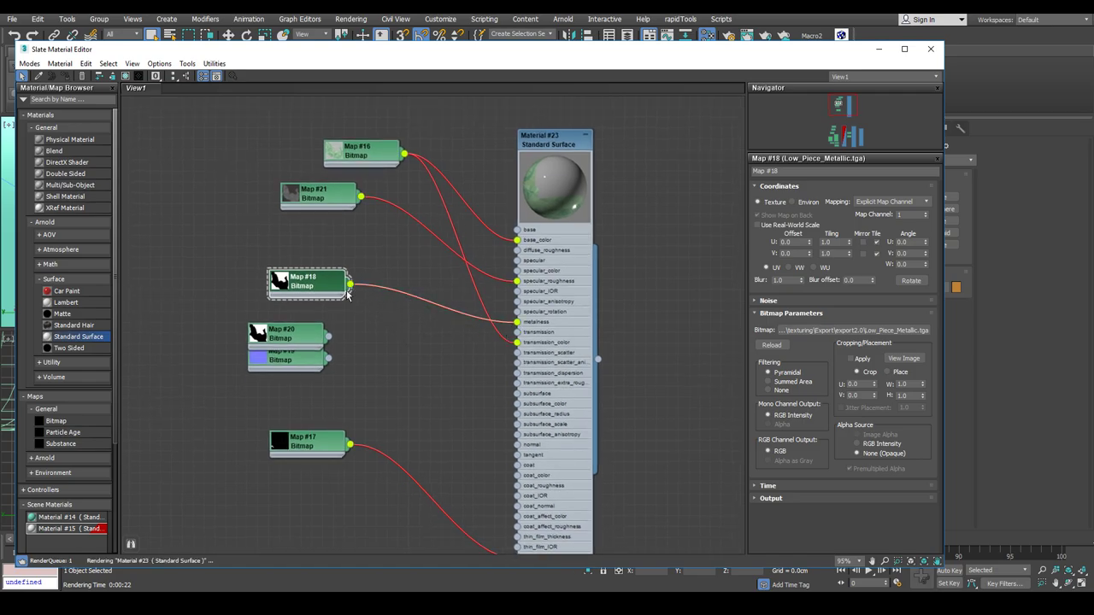
- Separate the overlapping opacity and normal bitmaps, placing both between the metallic and emissive bitmaps with free space beside them
{"action": "right_click", "coordinate": [274, 340]}
{"action": "left_click", "coordinate": [273, 338]}
{"action": "middle_click_drag", "start_coordinate": [398, 353], "coordinate": [403, 311]}
{"action": "left_click_drag", "start_coordinate": [291, 292], "coordinate": [260, 354]}
{"action": "left_click_drag", "start_coordinate": [290, 318], "coordinate": [258, 290]}
{"action": "left_click", "coordinate": [267, 363], "text": "ctrl"}
{"action": "left_click_drag", "start_coordinate": [268, 362], "coordinate": [235, 351]}
{"action": "left_click", "coordinate": [318, 332]}
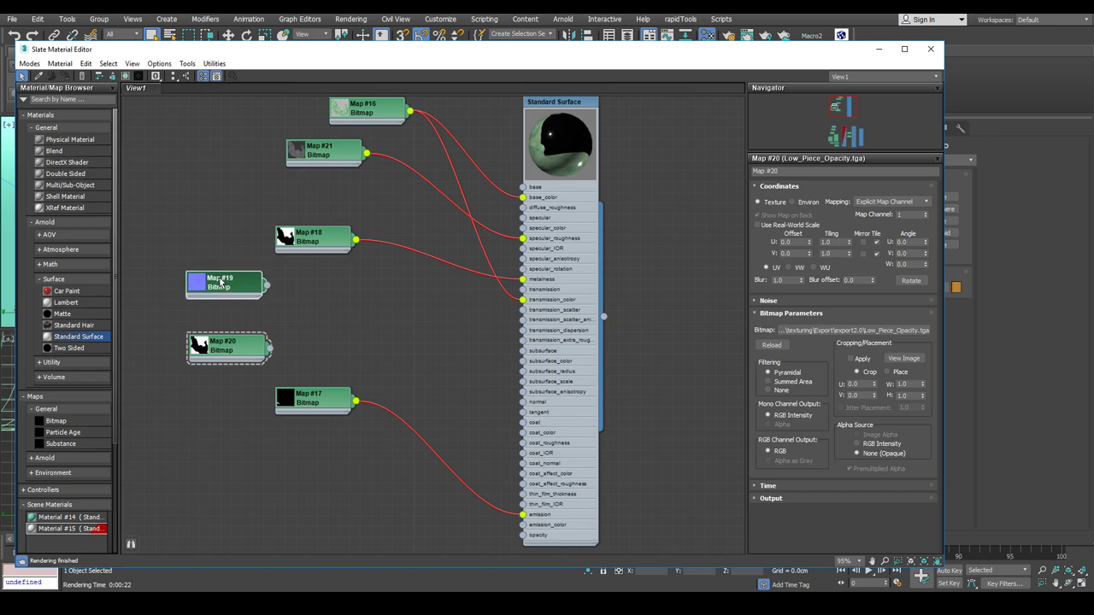
- Add an Arnold Normal Map node and route the normal bitmap through its input into the material's normal input
{"action": "right_click", "coordinate": [327, 278]}
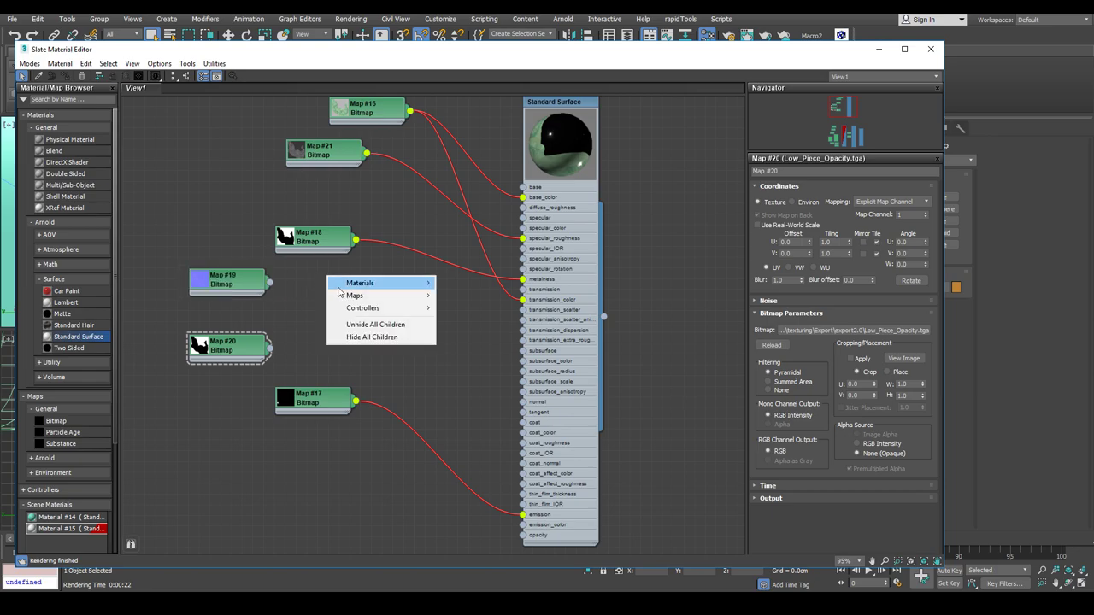
{"action": "mouse_move", "coordinate": [359, 299]}
{"action": "mouse_move", "coordinate": [464, 314]}
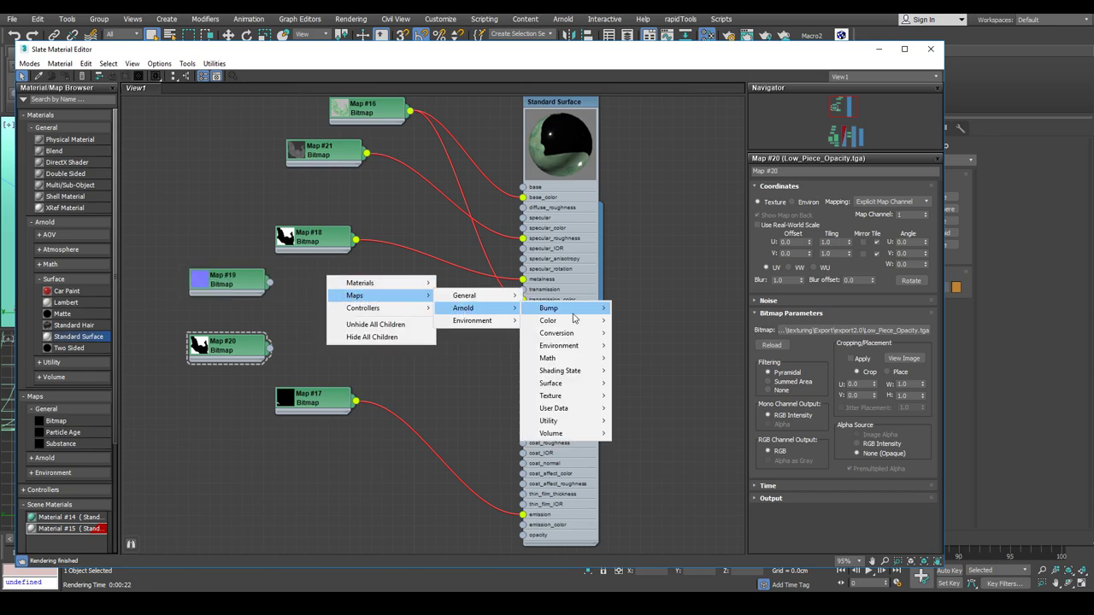
{"action": "mouse_move", "coordinate": [570, 311]}
{"action": "left_click", "coordinate": [633, 334]}
{"action": "left_click_drag", "start_coordinate": [327, 278], "coordinate": [348, 279]}
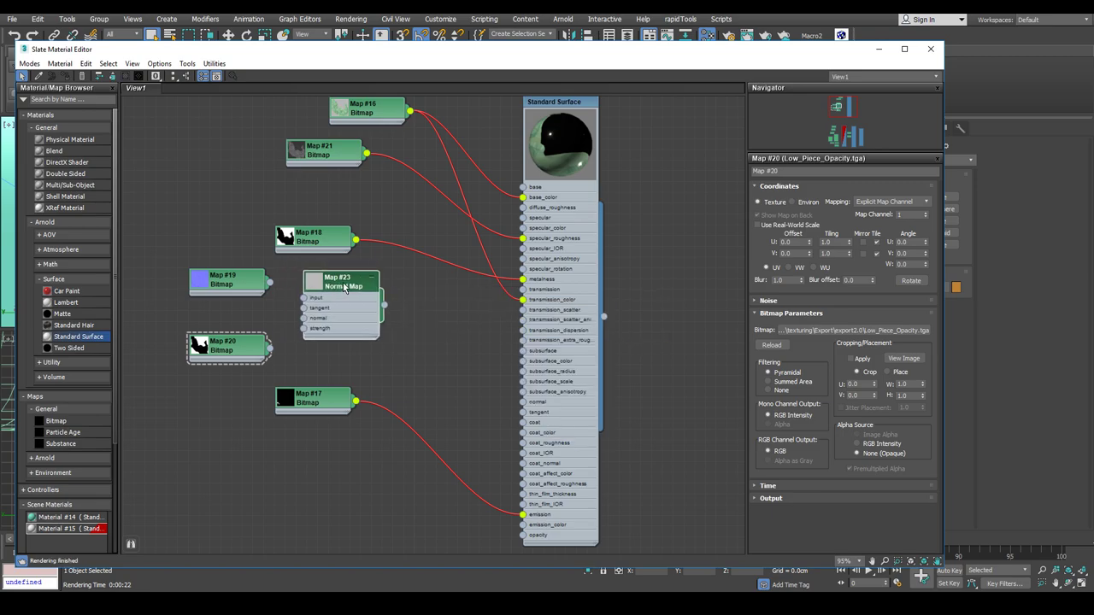
{"action": "left_click_drag", "start_coordinate": [270, 282], "coordinate": [523, 403]}
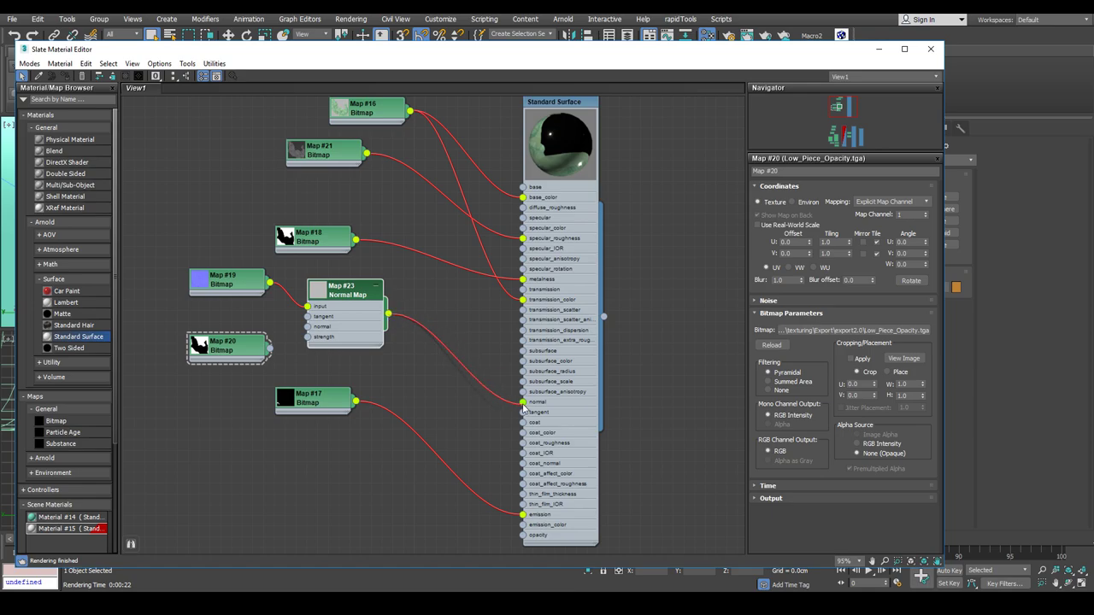
- Enable Invert Y on the Normal Map node and keep its strength at 1.0
{"action": "left_click", "coordinate": [341, 291]}
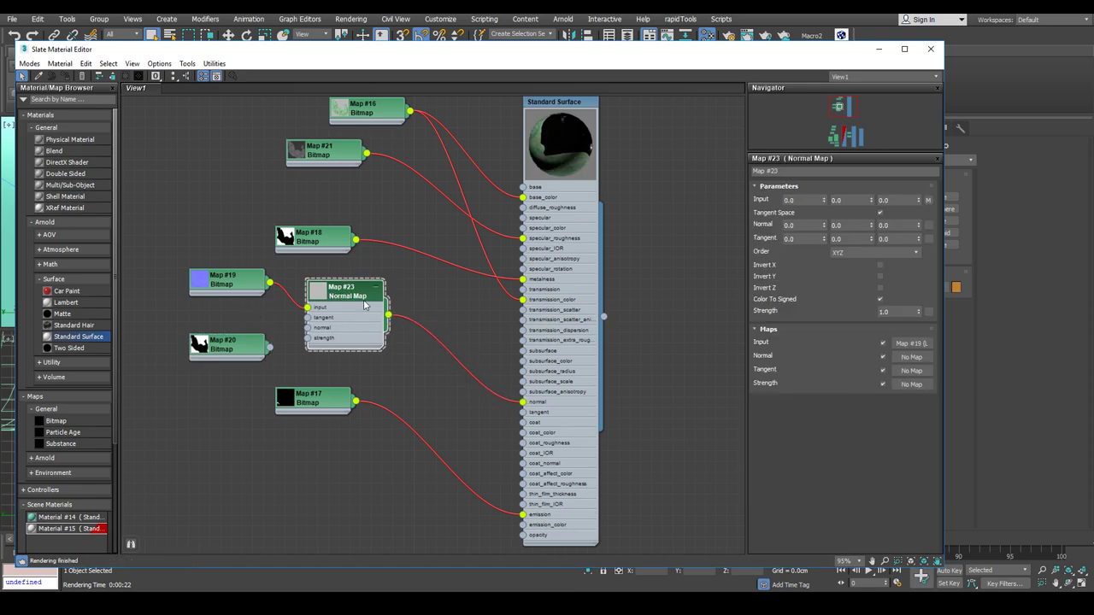
{"action": "left_click", "coordinate": [880, 276]}
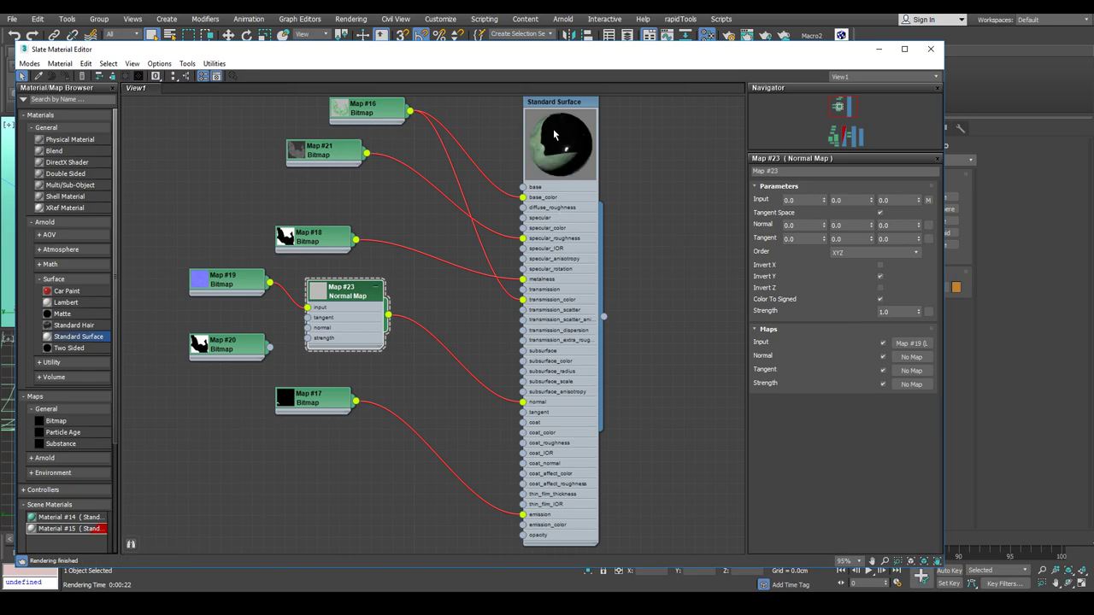
{"action": "left_click_drag", "start_coordinate": [902, 312], "coordinate": [875, 311]}
- Rearrange the nodes so the Low_Piece_Opacity.tga bitmap sits above the normal bitmap and its Normal Map node
{"action": "left_click", "coordinate": [292, 285]}
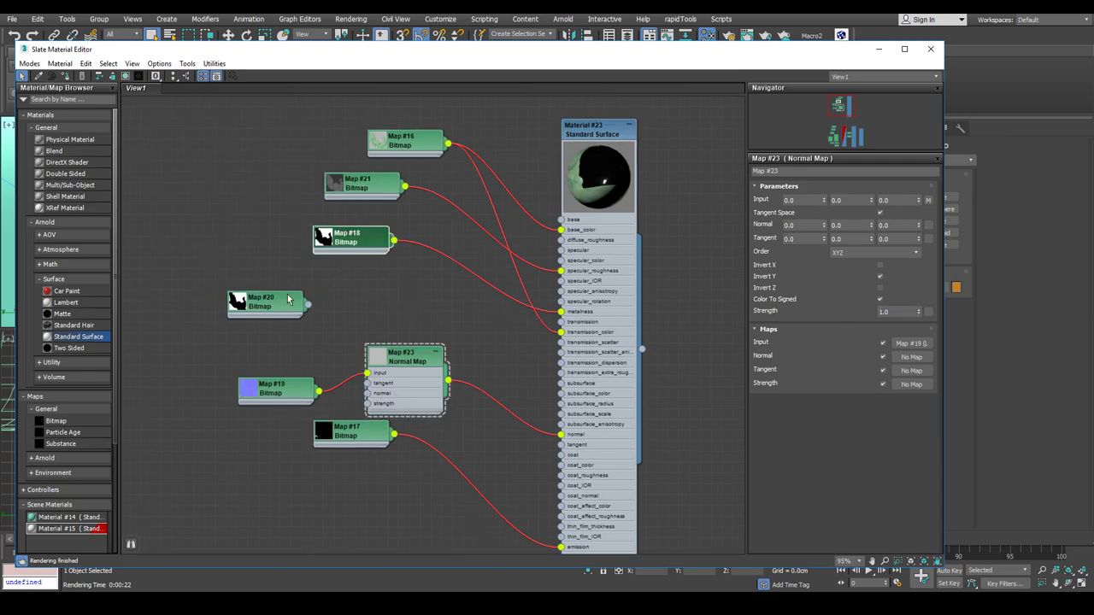
{"action": "left_click", "coordinate": [281, 301]}
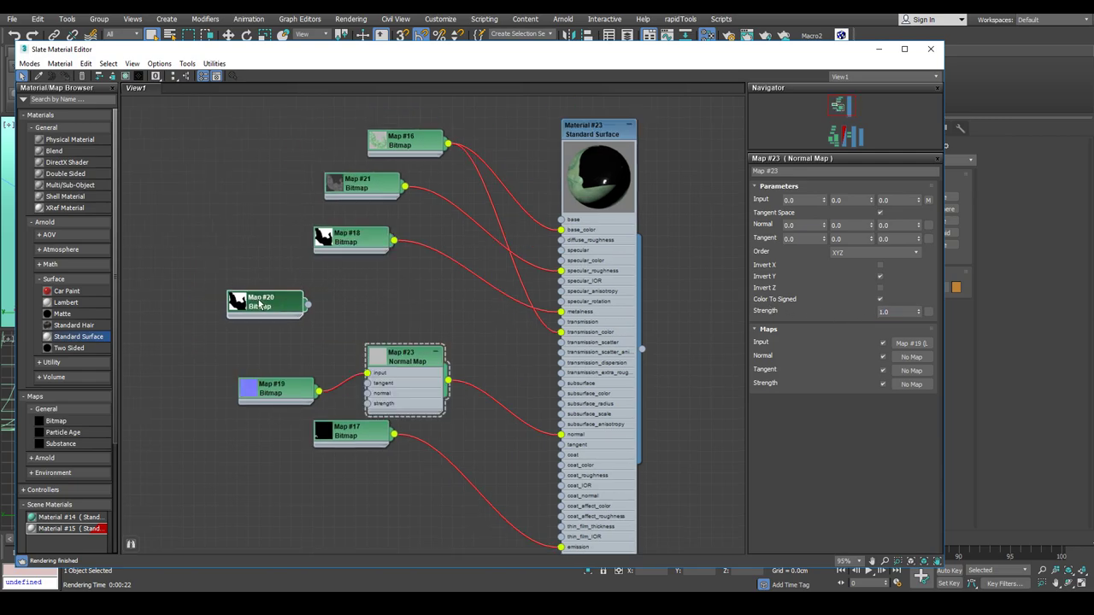
{"action": "left_click", "coordinate": [277, 312]}
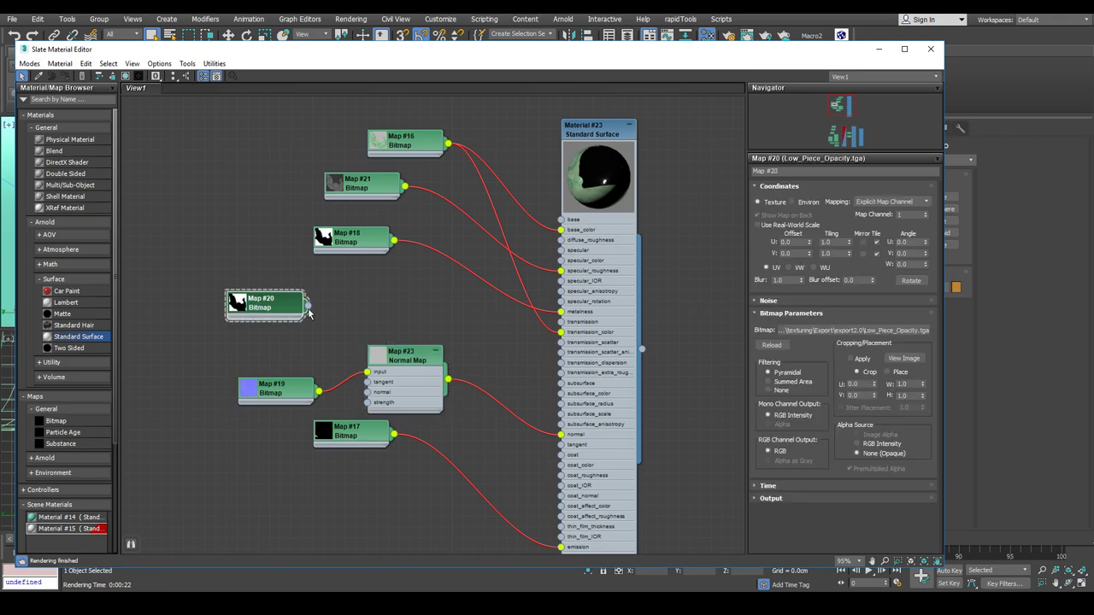
{"action": "middle_click_drag", "start_coordinate": [360, 312], "coordinate": [344, 291]}
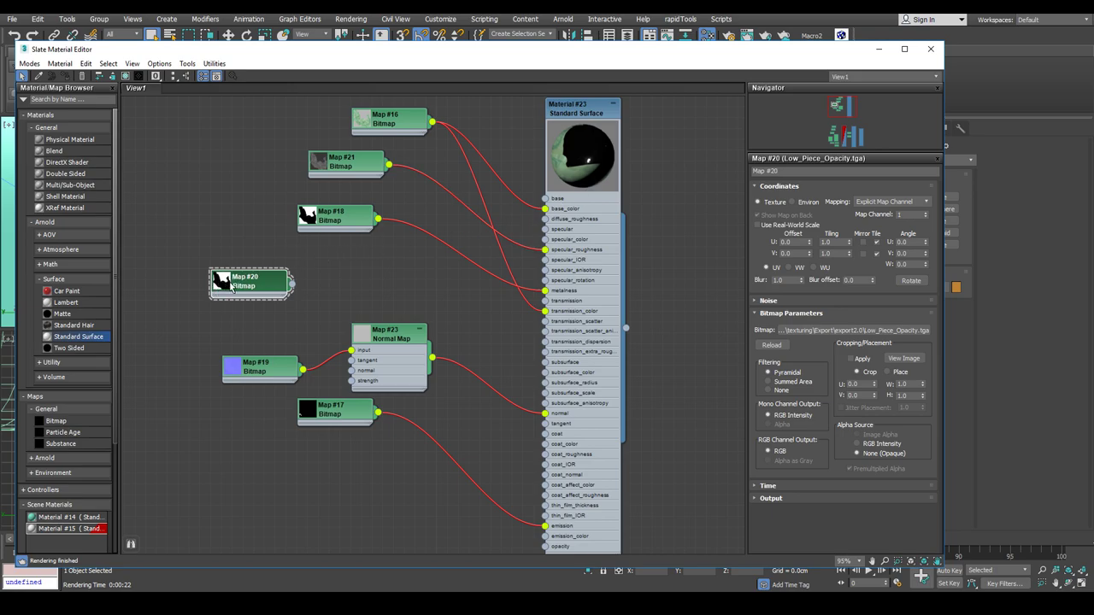
- Create an Arnold Color Correct node from the opacity bitmap's output, connected to its input, and move it beside the bitmap
{"action": "left_click_drag", "start_coordinate": [293, 289], "coordinate": [369, 270]}
{"action": "mouse_move", "coordinate": [398, 287]}
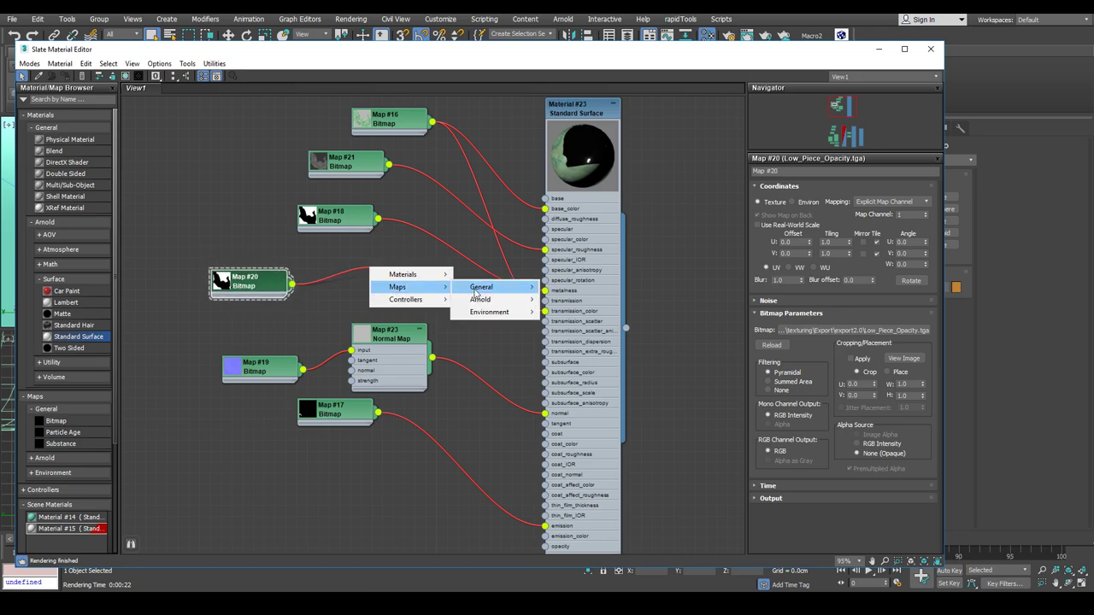
{"action": "mouse_move", "coordinate": [481, 299]}
{"action": "mouse_move", "coordinate": [589, 313]}
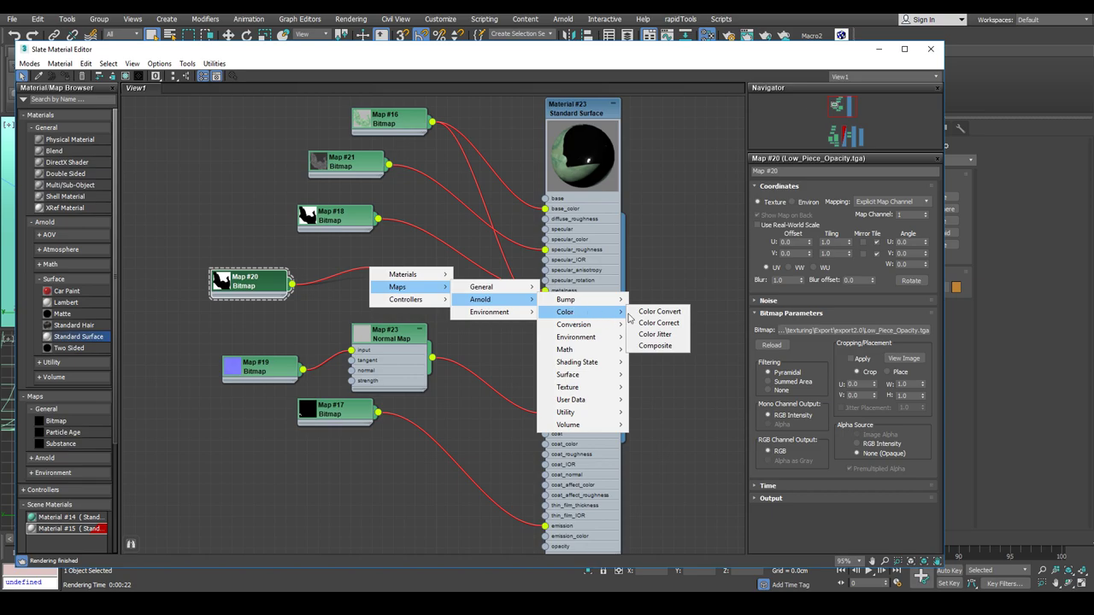
{"action": "left_click", "coordinate": [667, 325]}
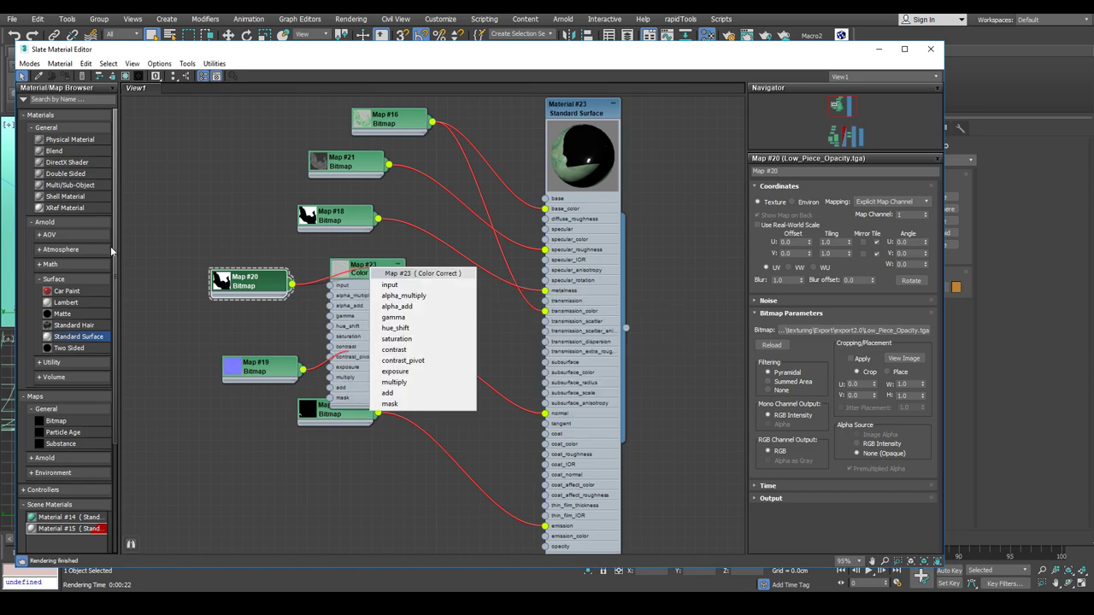
{"action": "left_click", "coordinate": [393, 288]}
{"action": "left_click_drag", "start_coordinate": [355, 273], "coordinate": [351, 263]}
{"action": "left_click_drag", "start_coordinate": [271, 255], "coordinate": [191, 248]}
{"action": "middle_click_drag", "start_coordinate": [192, 248], "coordinate": [303, 264]}
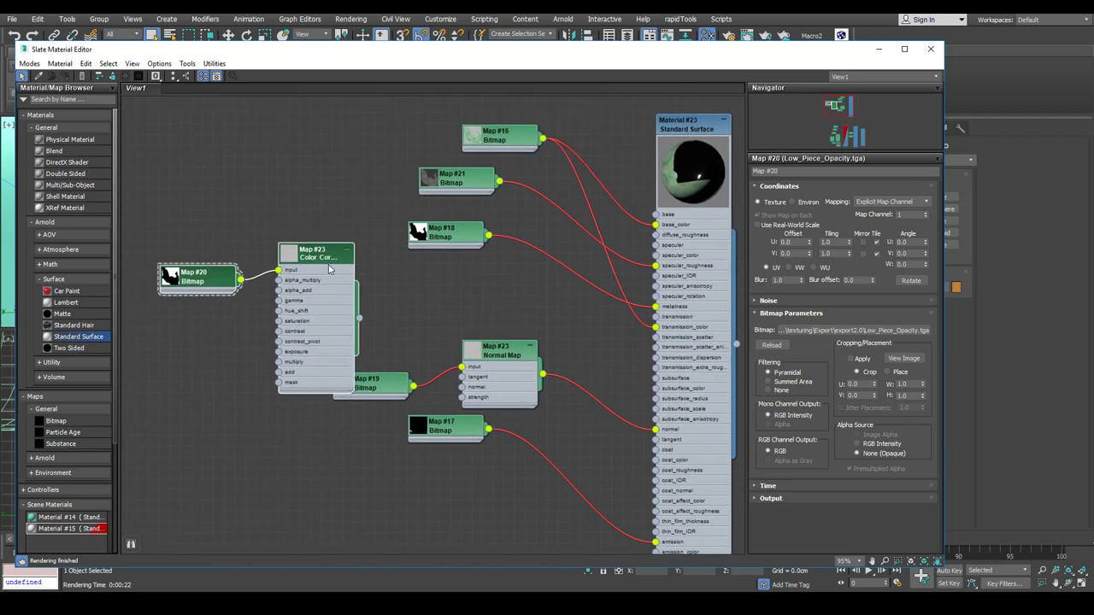
- Turn on Invert in the Color Correct node and connect its output to the material's transmission input
{"action": "double_click", "coordinate": [329, 264]}
{"action": "left_click", "coordinate": [880, 213]}
{"action": "left_click_drag", "start_coordinate": [359, 320], "coordinate": [655, 317]}
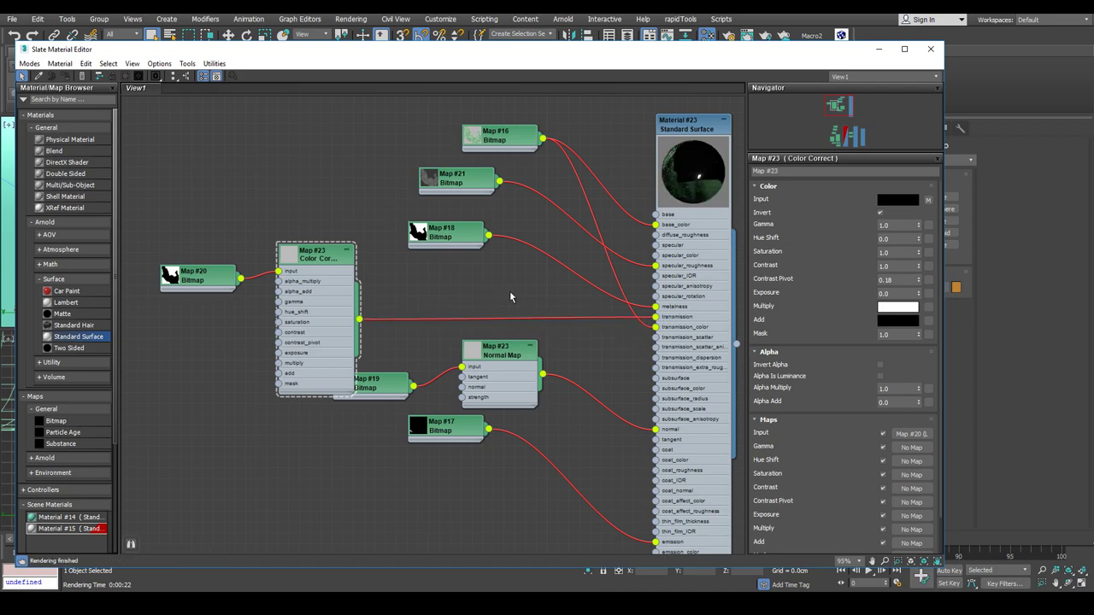
- Arrange the bitmap, Color Correct and Normal Map nodes in a tidy, non-overlapping column beside the Standard Surface material
{"action": "middle_click_drag", "start_coordinate": [454, 286], "coordinate": [412, 293]}
{"action": "scroll", "coordinate": [413, 292], "scroll_direction": "down", "scroll_amount": 1}
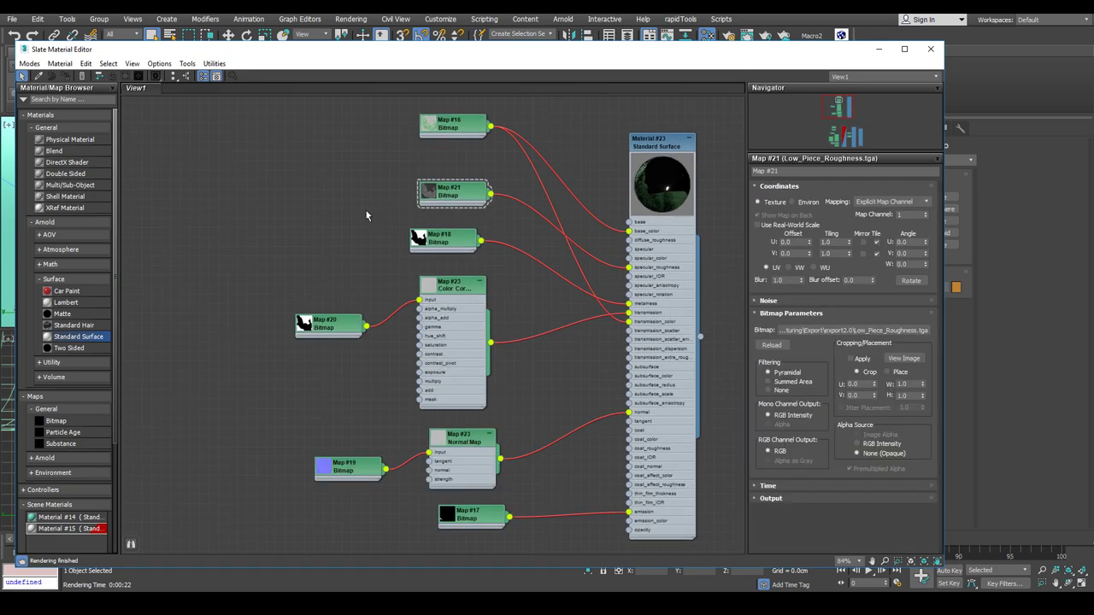
{"action": "left_click_drag", "start_coordinate": [281, 157], "coordinate": [553, 544]}
{"action": "middle_click_drag", "start_coordinate": [521, 376], "coordinate": [490, 375]}
{"action": "middle_click_drag", "start_coordinate": [475, 319], "coordinate": [476, 303]}
{"action": "scroll", "coordinate": [473, 287], "scroll_direction": "up", "scroll_amount": 1}
{"action": "left_click", "coordinate": [491, 285]}
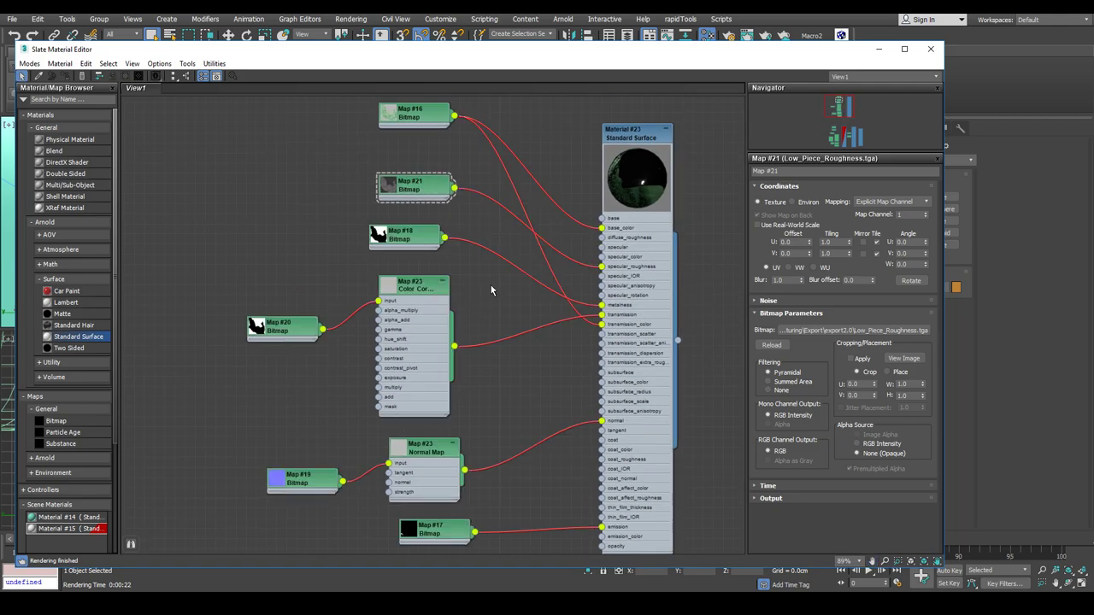
{"action": "scroll", "coordinate": [490, 293], "scroll_direction": "down", "scroll_amount": 1}
{"action": "mouse_move", "coordinate": [359, 207]}
{"action": "middle_mouse_down"}
{"action": "mouse_move", "coordinate": [360, 219]}
{"action": "mouse_move", "coordinate": [377, 215]}
{"action": "middle_mouse_up"}
{"action": "left_click_drag", "start_coordinate": [431, 228], "coordinate": [412, 228]}
- Reselect Low_Piece_BaseColor.tga for the base color bitmap with its gamma kept on Automatic (Recommended)
{"action": "double_click", "coordinate": [427, 166]}
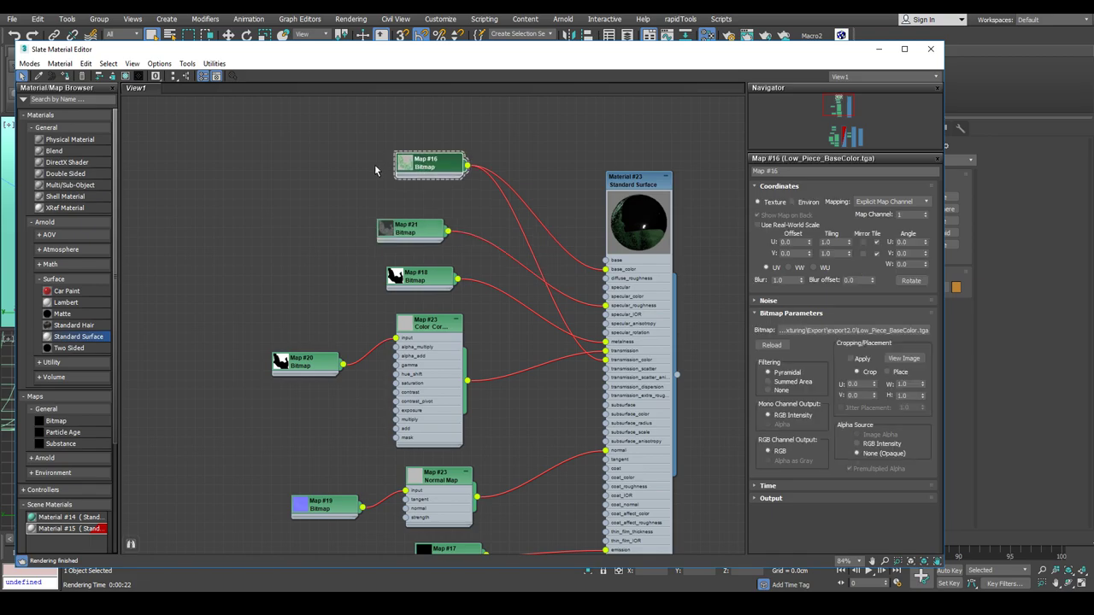
{"action": "middle_click_drag", "start_coordinate": [376, 170], "coordinate": [377, 194]}
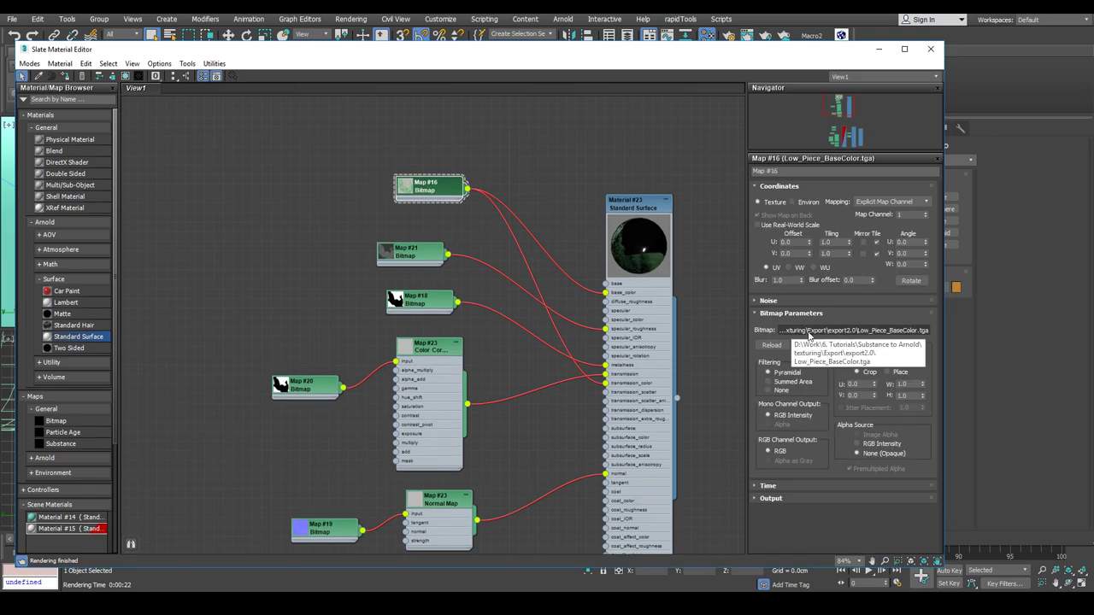
{"action": "left_click", "coordinate": [814, 331]}
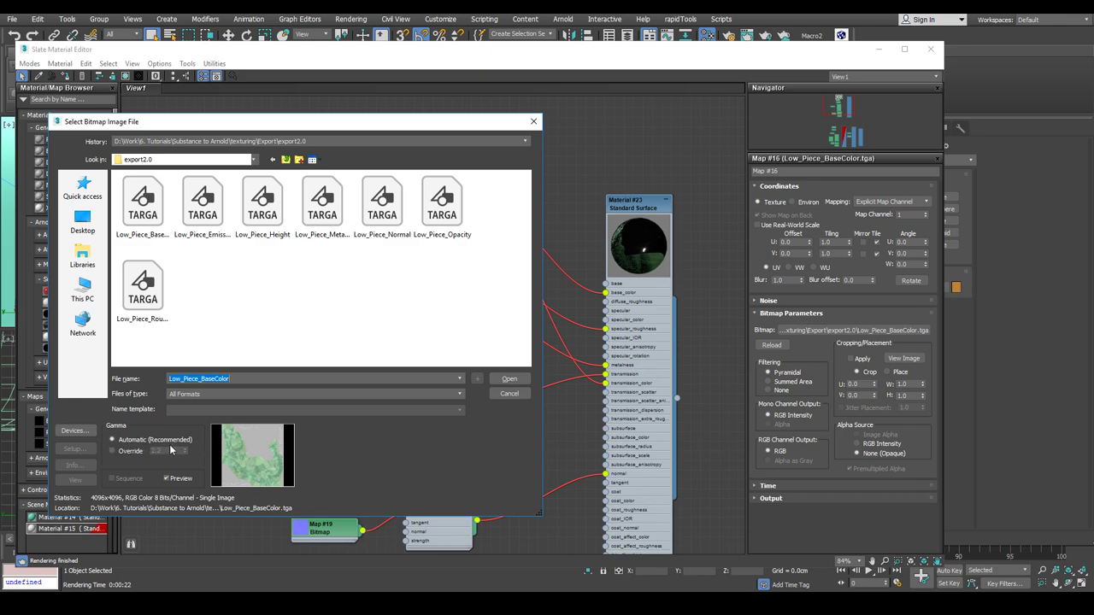
{"action": "left_click", "coordinate": [504, 382]}
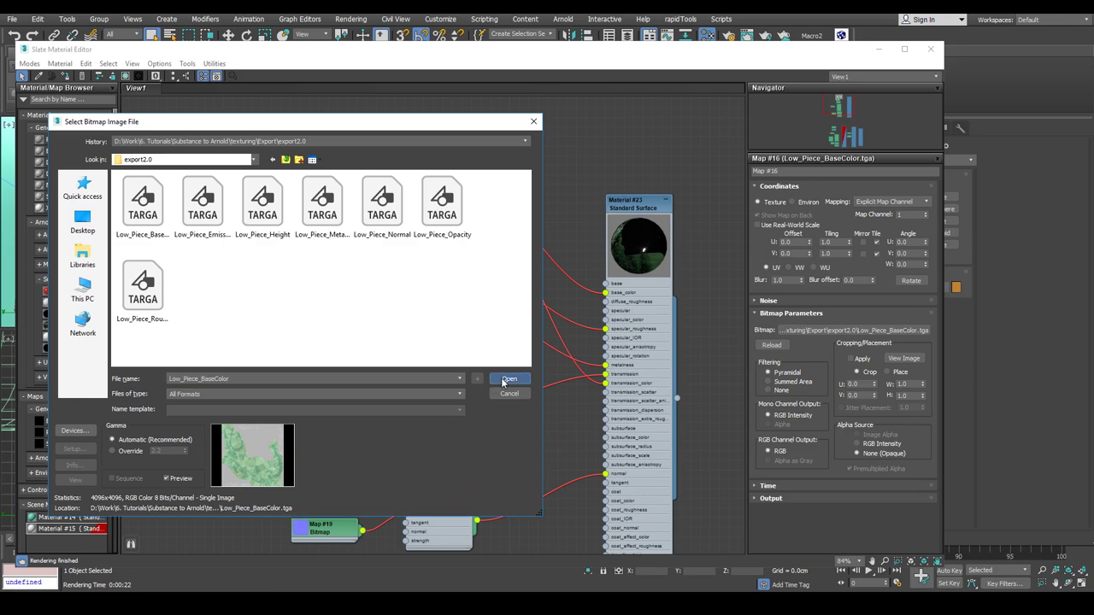
- Reselect Low_Piece_Roughness.tga for the roughness bitmap with its gamma set to Override 1.0
{"action": "middle_click_drag", "start_coordinate": [439, 313], "coordinate": [435, 335]}
{"action": "left_click_drag", "start_coordinate": [402, 275], "coordinate": [413, 270]}
{"action": "middle_click_drag", "start_coordinate": [376, 353], "coordinate": [381, 255]}
{"action": "middle_click_drag", "start_coordinate": [354, 310], "coordinate": [350, 384]}
{"action": "double_click", "coordinate": [414, 242]}
{"action": "middle_click_drag", "start_coordinate": [414, 242], "coordinate": [398, 248]}
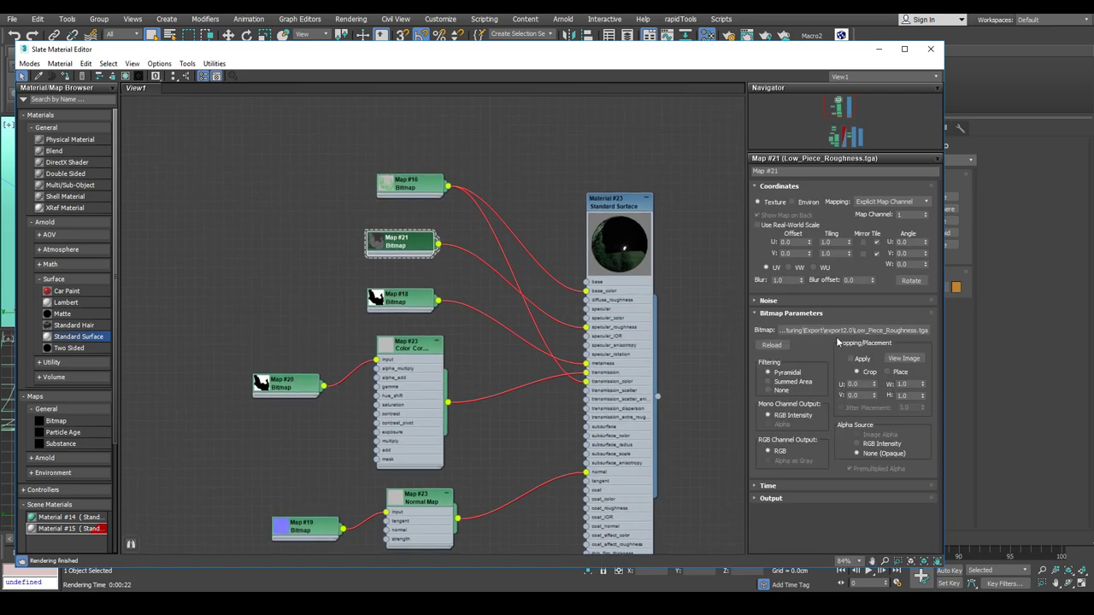
{"action": "left_click", "coordinate": [844, 330]}
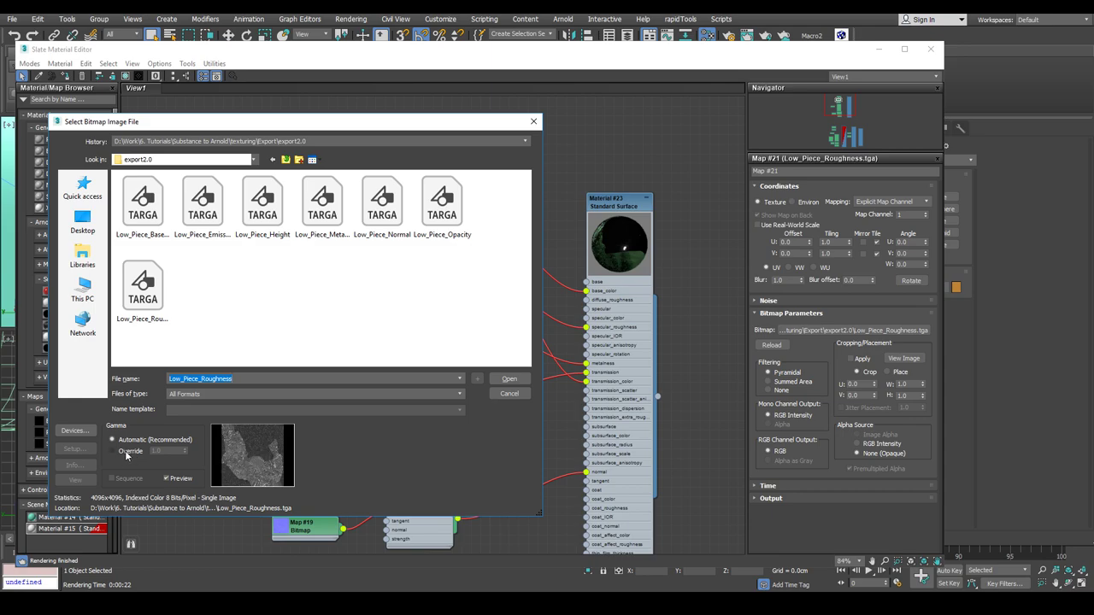
{"action": "left_click", "coordinate": [127, 453]}
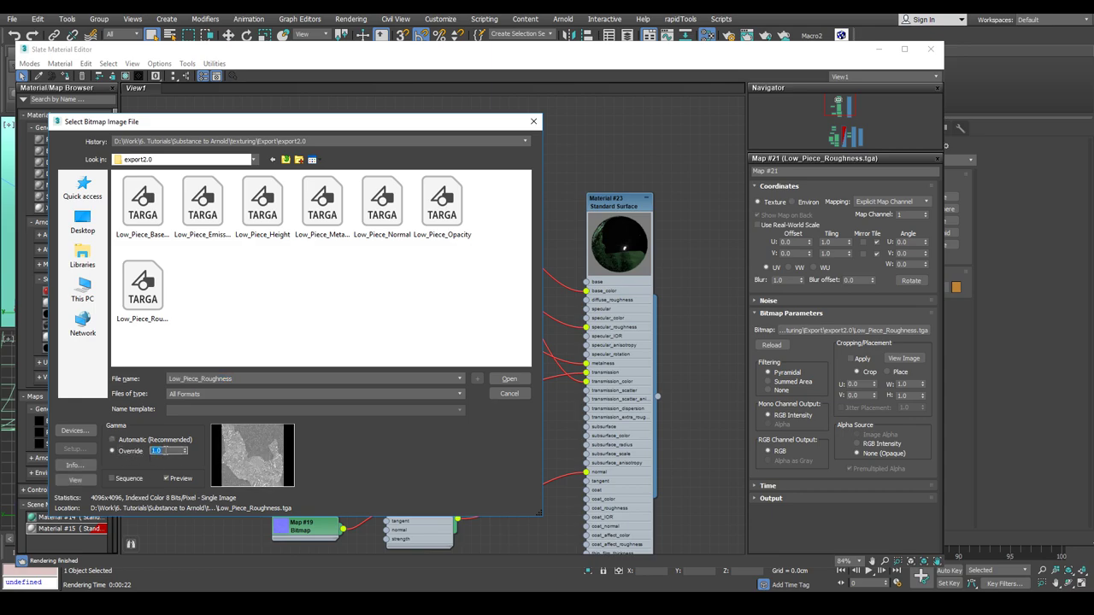
{"action": "left_click", "coordinate": [511, 378]}
- Go through the file settings of the metallic and opacity bitmaps, setting the gamma to Override 1.0
{"action": "middle_click_drag", "start_coordinate": [449, 341], "coordinate": [450, 308]}
{"action": "left_click_drag", "start_coordinate": [417, 265], "coordinate": [340, 266]}
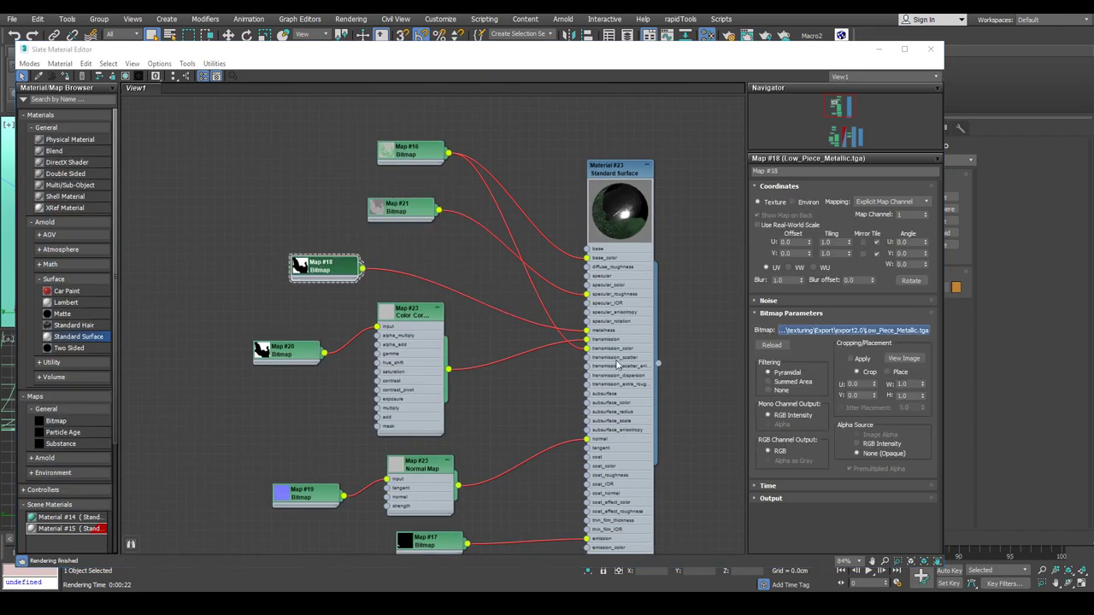
{"action": "left_click", "coordinate": [842, 330]}
{"action": "left_click", "coordinate": [518, 392]}
{"action": "double_click", "coordinate": [291, 350]}
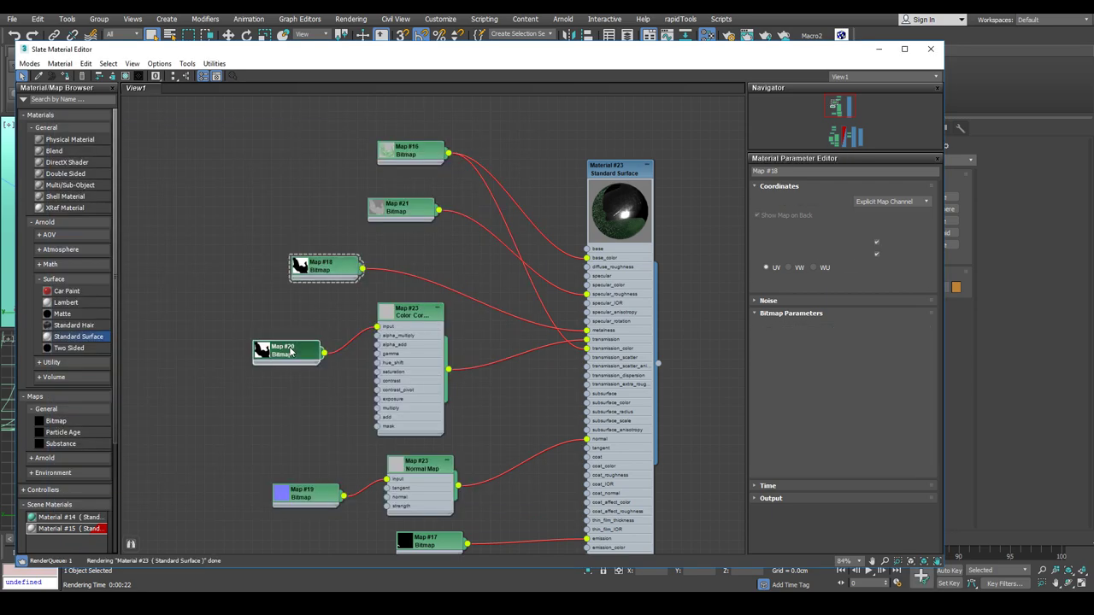
{"action": "left_click", "coordinate": [823, 331]}
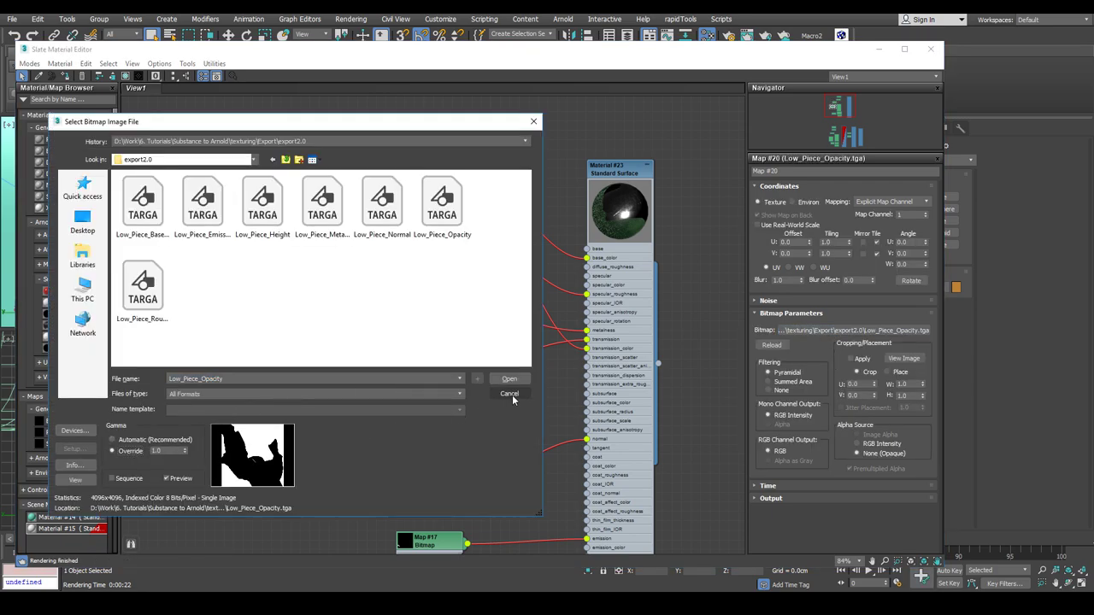
{"action": "left_click", "coordinate": [509, 393]}
{"action": "middle_click_drag", "start_coordinate": [506, 382], "coordinate": [484, 370]}
- Set the normal bitmap's gamma to Override 1.0 and confirm the file settings of the Low_Piece_Emissive.tga bitmap
{"action": "double_click", "coordinate": [306, 442]}
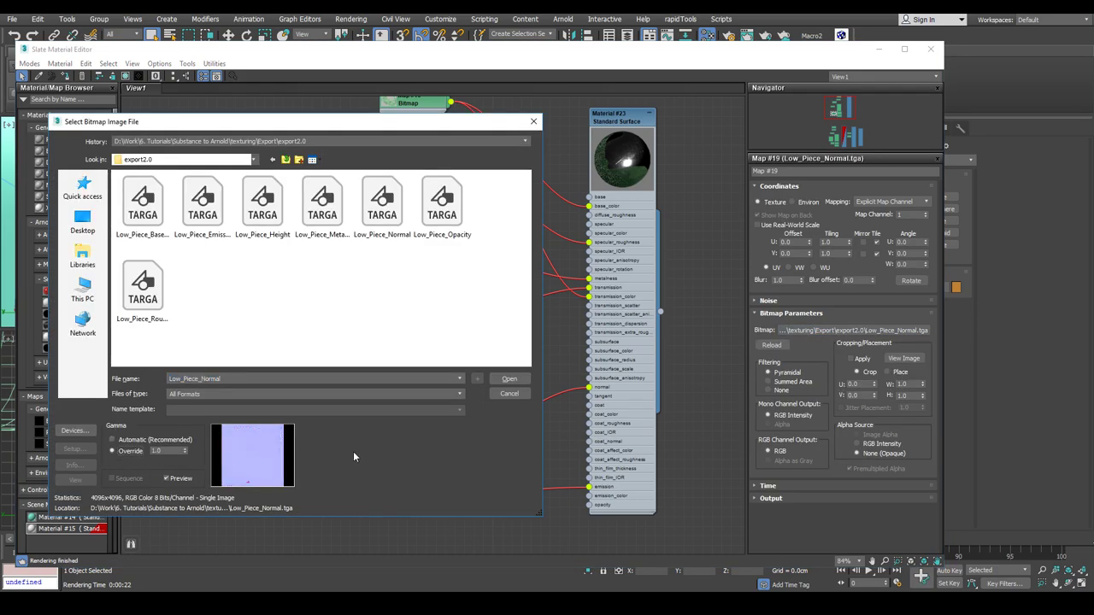
{"action": "left_click", "coordinate": [510, 380]}
{"action": "middle_click_drag", "start_coordinate": [499, 375], "coordinate": [478, 336]}
{"action": "double_click", "coordinate": [426, 477]}
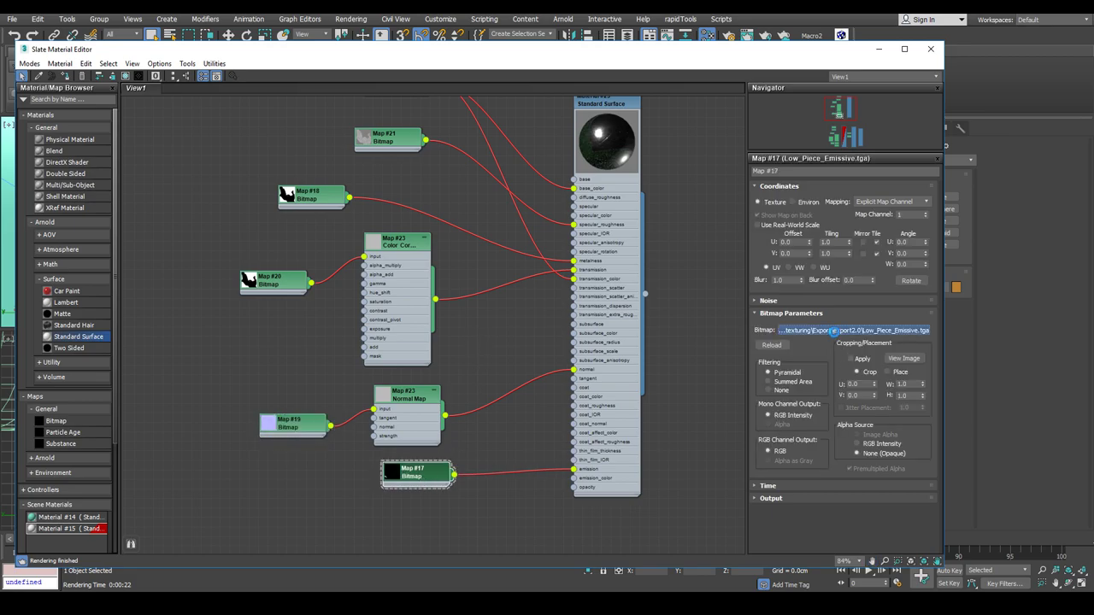
{"action": "left_click", "coordinate": [508, 379]}
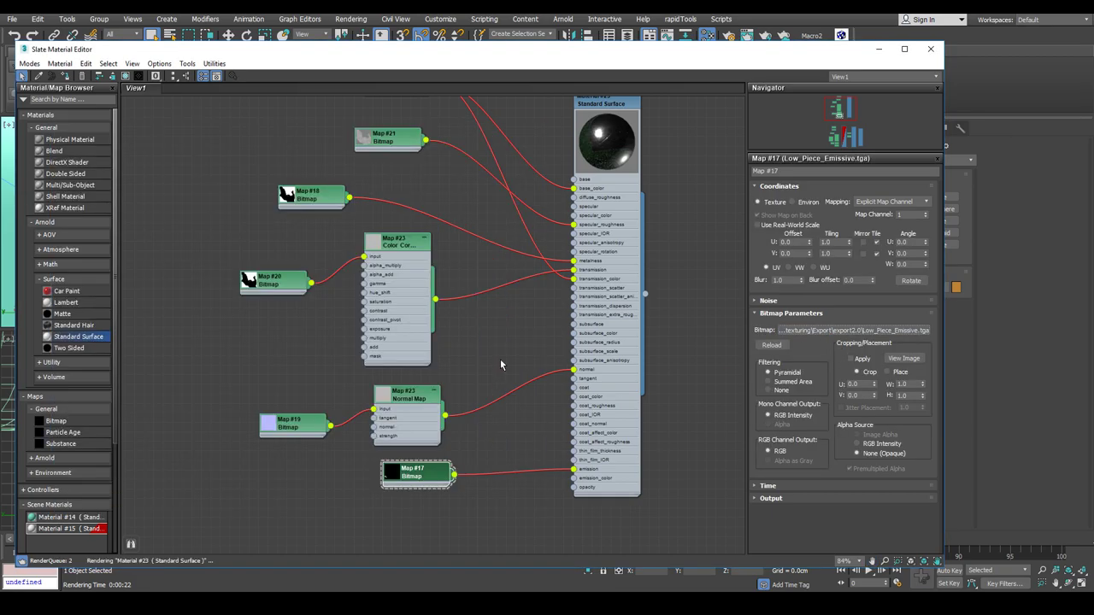
{"action": "middle_click_drag", "start_coordinate": [508, 325], "coordinate": [434, 407]}
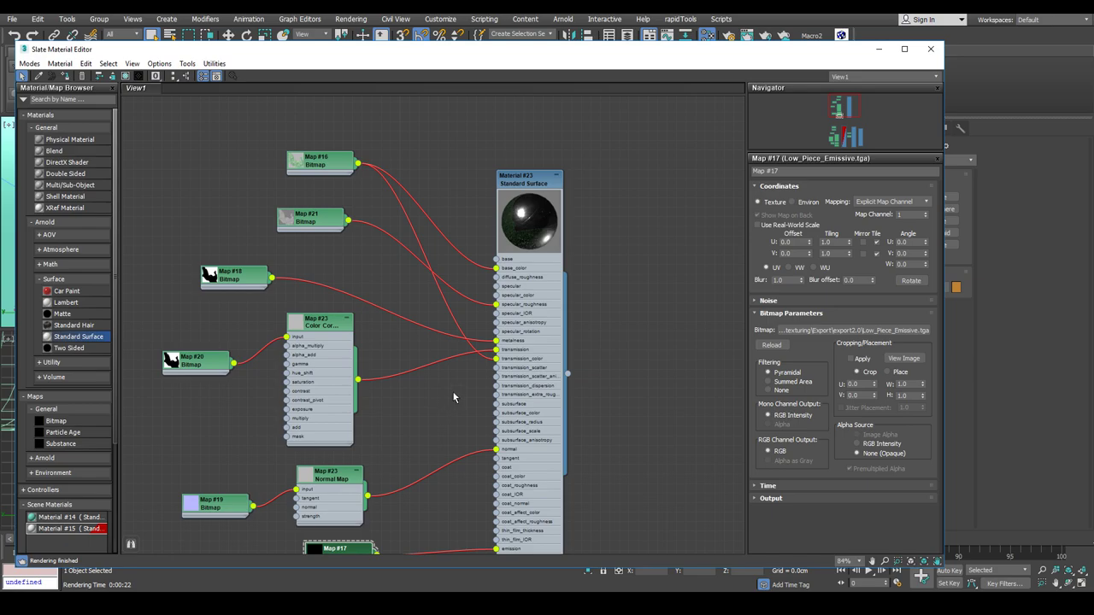
{"action": "middle_click_drag", "start_coordinate": [513, 296], "coordinate": [494, 308]}
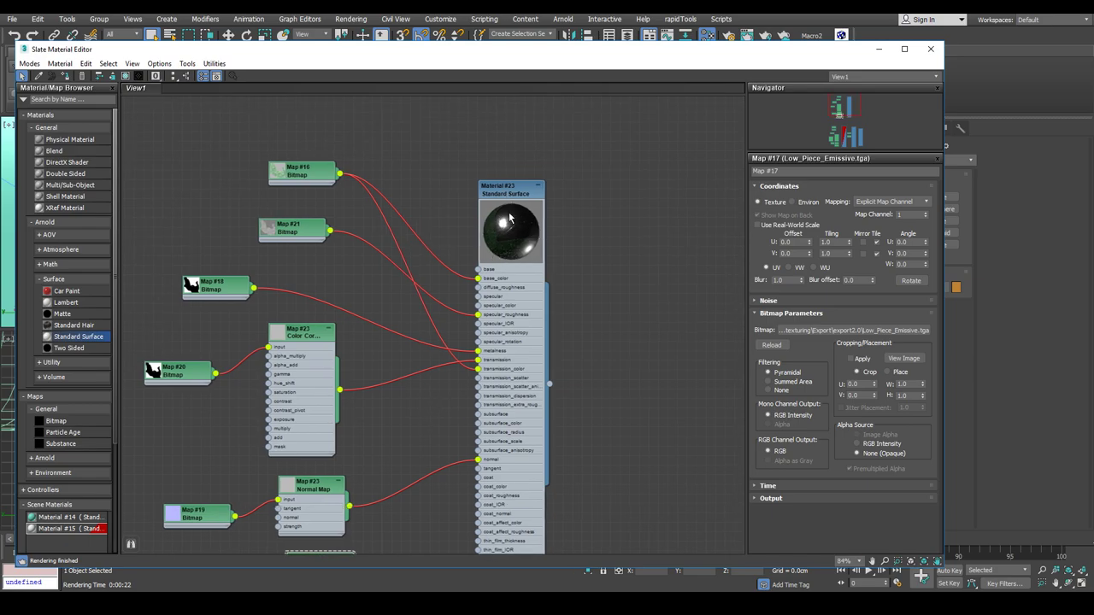
- Open the Standard Surface material's parameters and set its specular reflections IOR to 1.64
{"action": "middle_click_drag", "start_coordinate": [449, 201], "coordinate": [474, 221]}
{"action": "middle_click_drag", "start_coordinate": [543, 194], "coordinate": [599, 149]}
{"action": "double_click", "coordinate": [547, 173]}
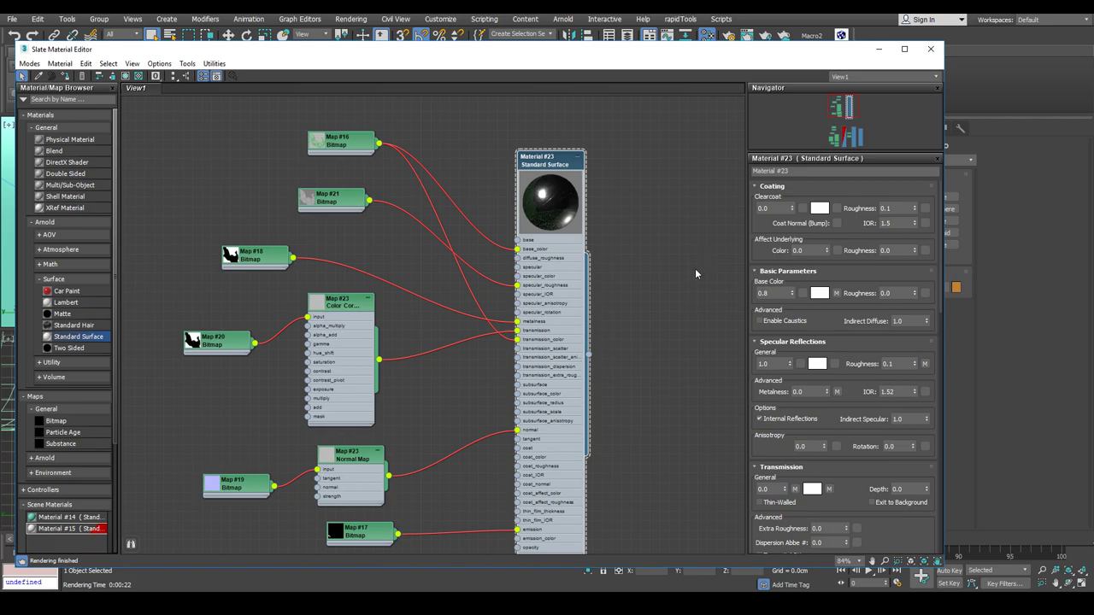
{"action": "mouse_move", "coordinate": [697, 296]}
{"action": "middle_mouse_down"}
{"action": "mouse_move", "coordinate": [694, 277]}
{"action": "mouse_move", "coordinate": [698, 286]}
{"action": "middle_mouse_up"}
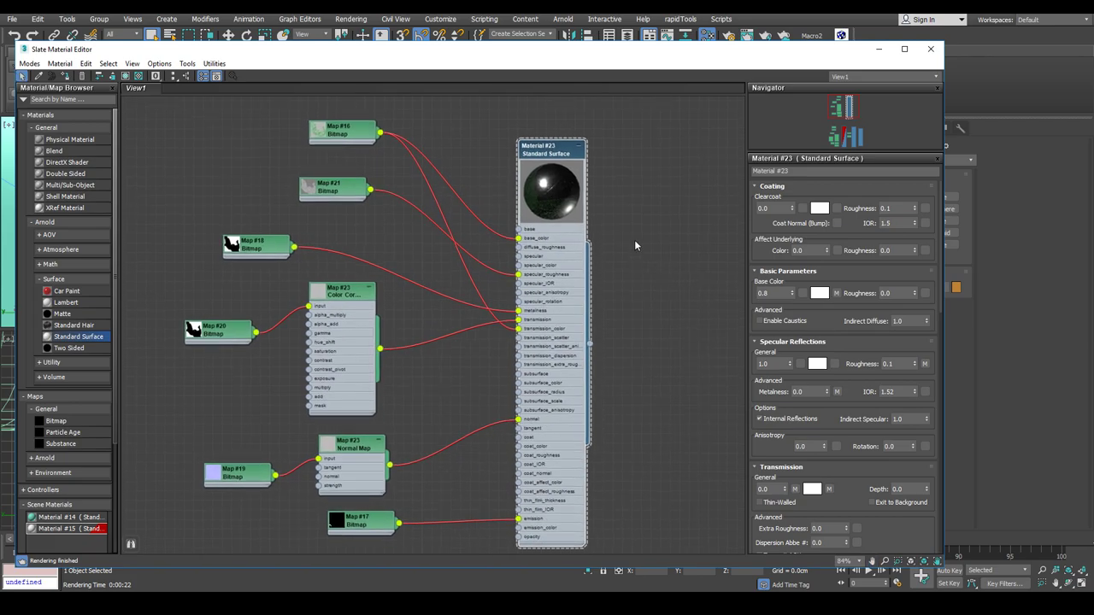
{"action": "scroll", "coordinate": [835, 342], "scroll_direction": "down", "scroll_amount": 1}
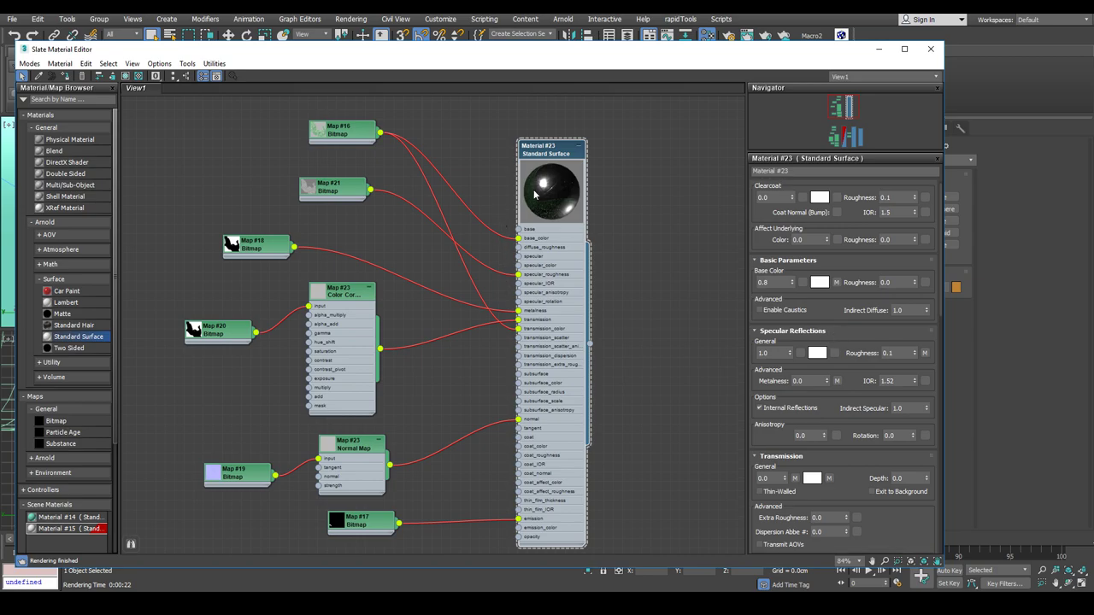
{"action": "left_click_drag", "start_coordinate": [426, 51], "coordinate": [678, 54]}
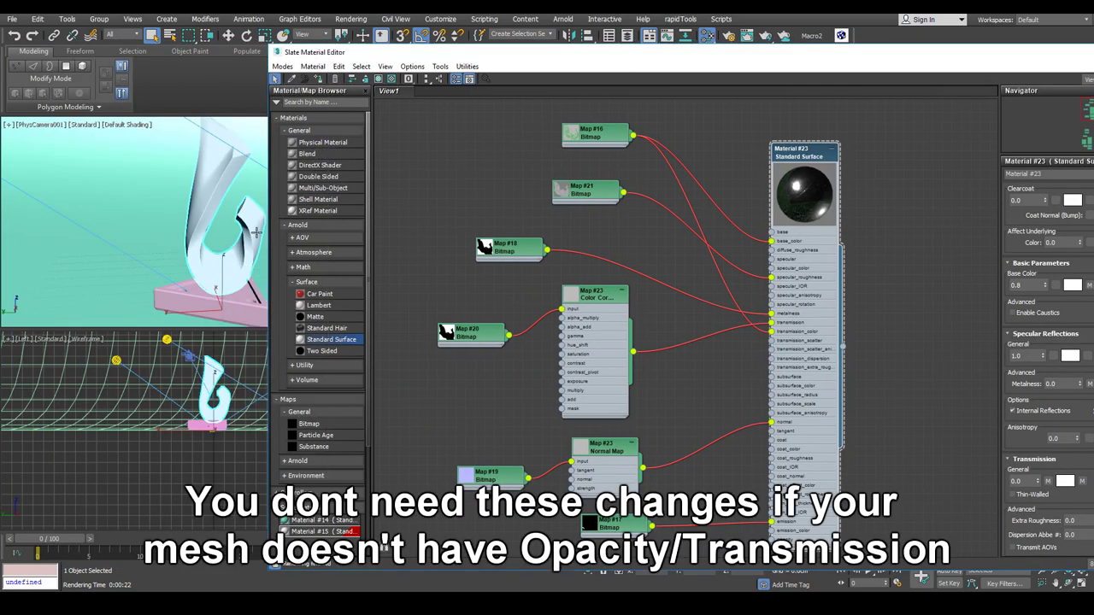
{"action": "left_click_drag", "start_coordinate": [363, 52], "coordinate": [141, 47]}
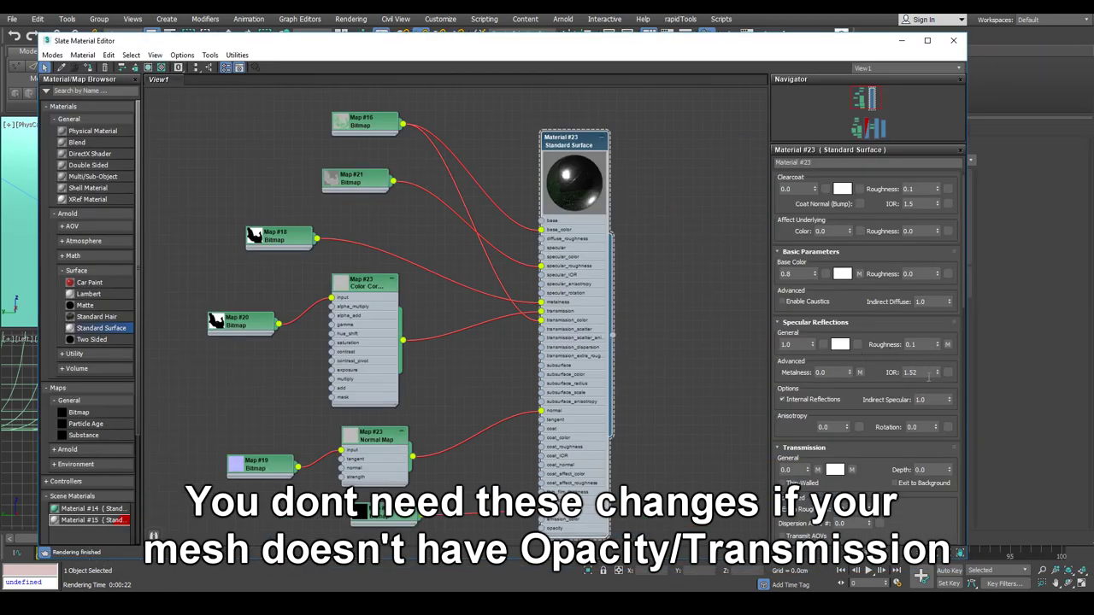
{"action": "left_click_drag", "start_coordinate": [926, 371], "coordinate": [896, 373]}
{"action": "key", "text": "Return"}
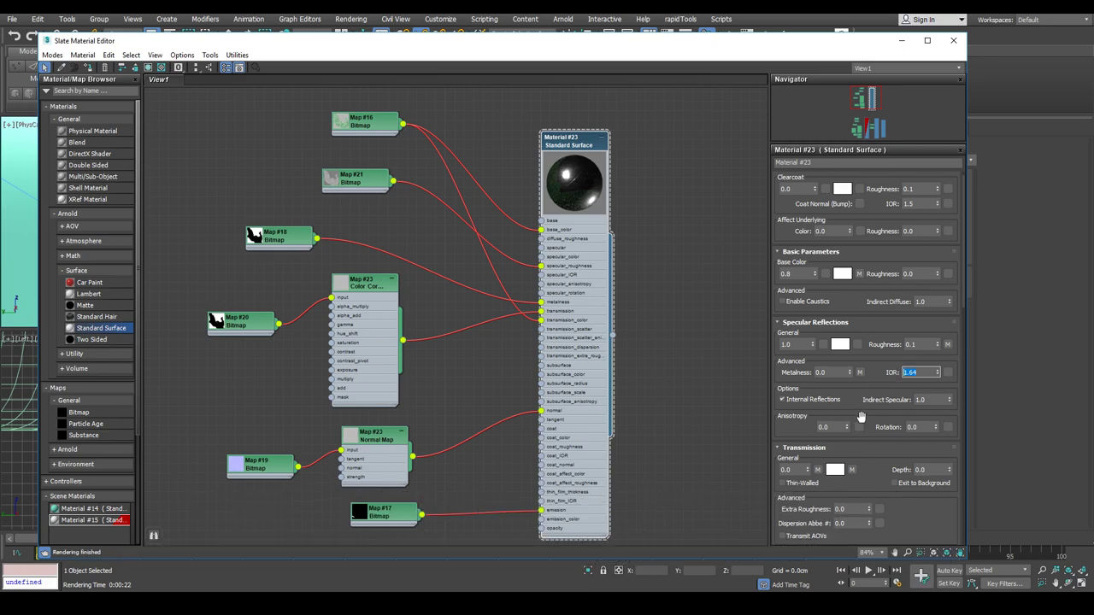
- Enable Thin-Walled and Exit to Background in the material's transmission settings
{"action": "scroll", "coordinate": [883, 439], "scroll_direction": "down", "scroll_amount": 2}
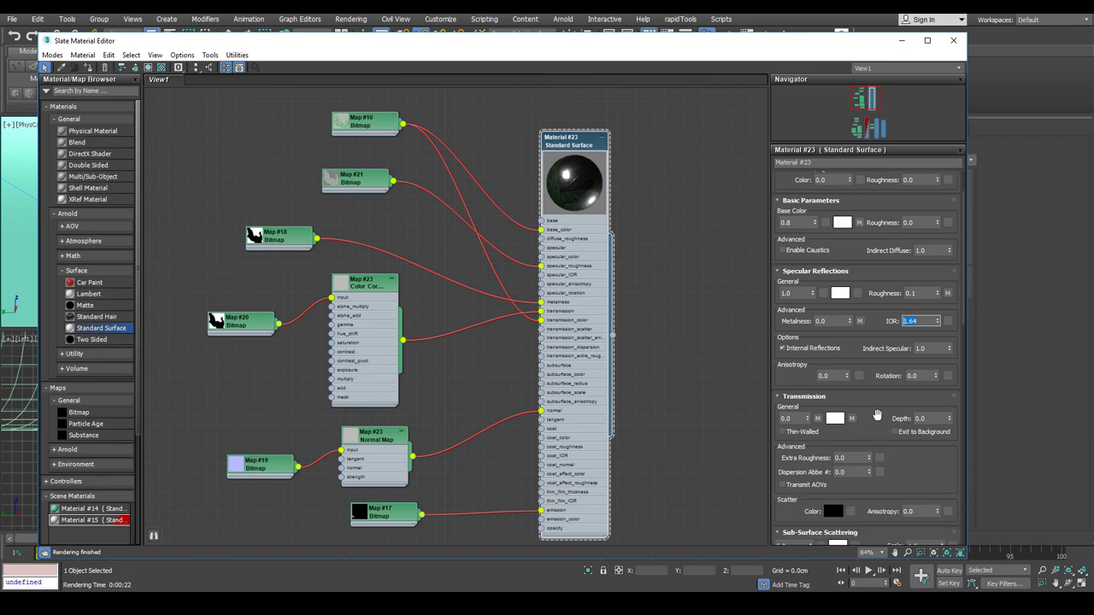
{"action": "scroll", "coordinate": [880, 420], "scroll_direction": "down", "scroll_amount": 1}
{"action": "left_click", "coordinate": [783, 421]}
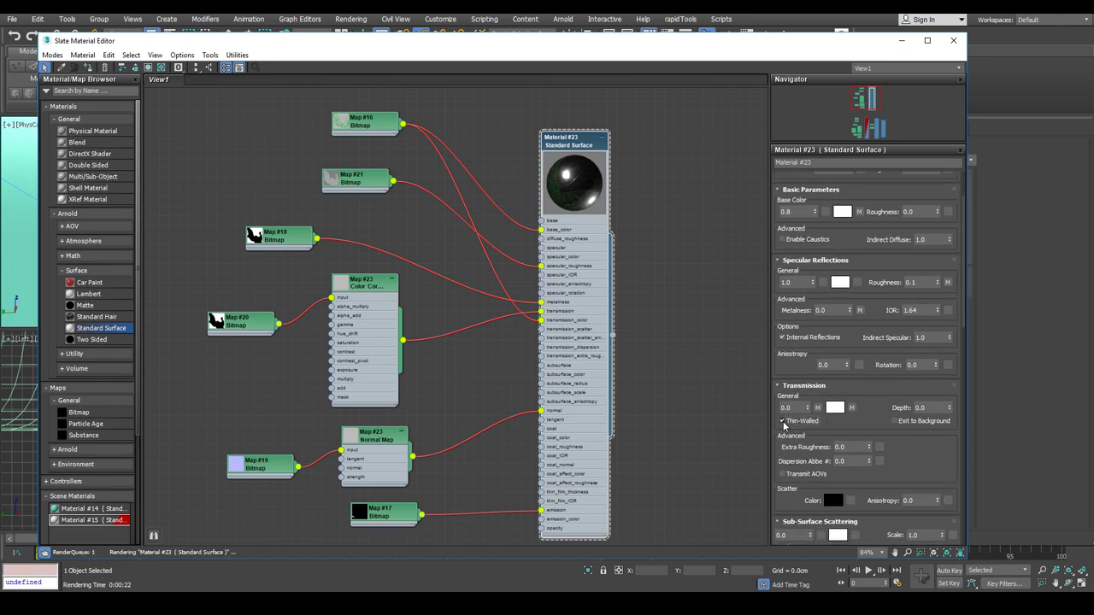
{"action": "left_click", "coordinate": [894, 422]}
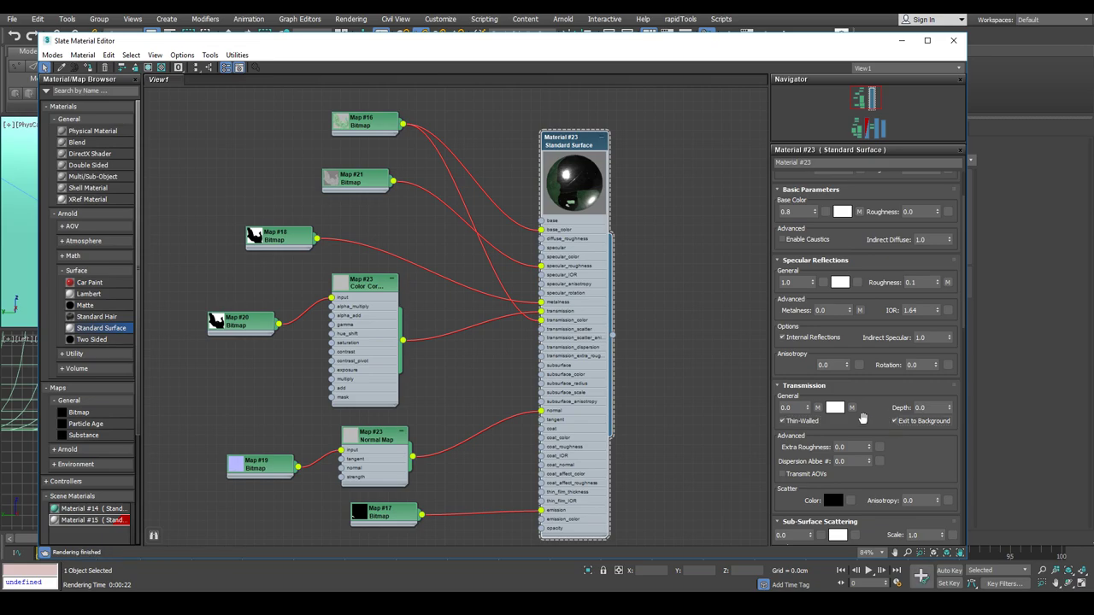
- Set the material's emission color to magenta with hue 0.833 and saturation 1.0
{"action": "scroll", "coordinate": [863, 385], "scroll_direction": "down", "scroll_amount": 2}
{"action": "left_click_drag", "start_coordinate": [864, 386], "coordinate": [878, 255]}
{"action": "scroll", "coordinate": [830, 318], "scroll_direction": "down", "scroll_amount": 3}
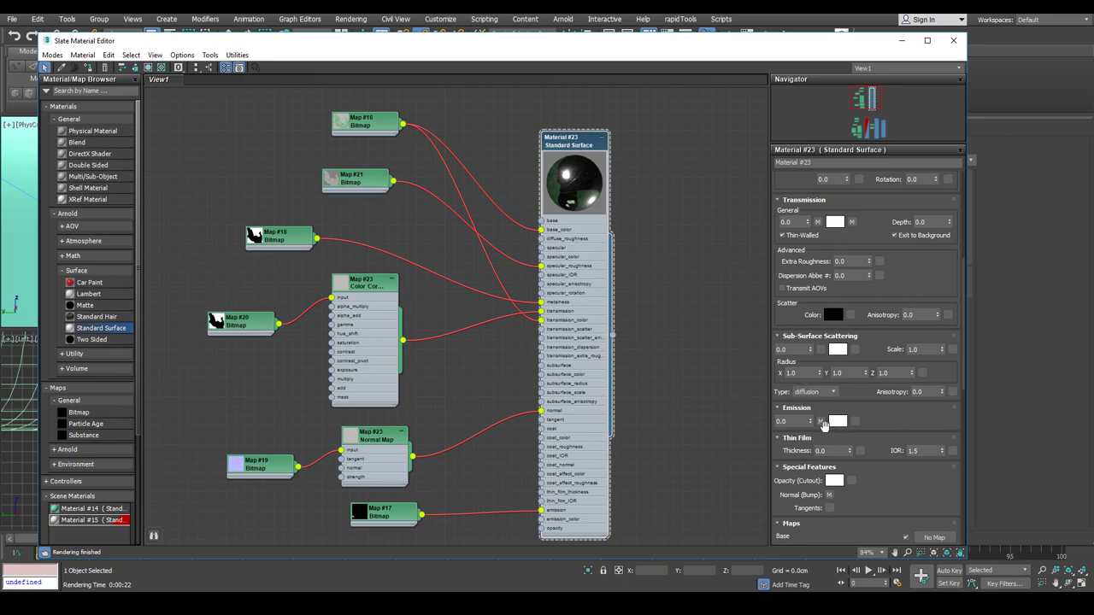
{"action": "left_click", "coordinate": [368, 518]}
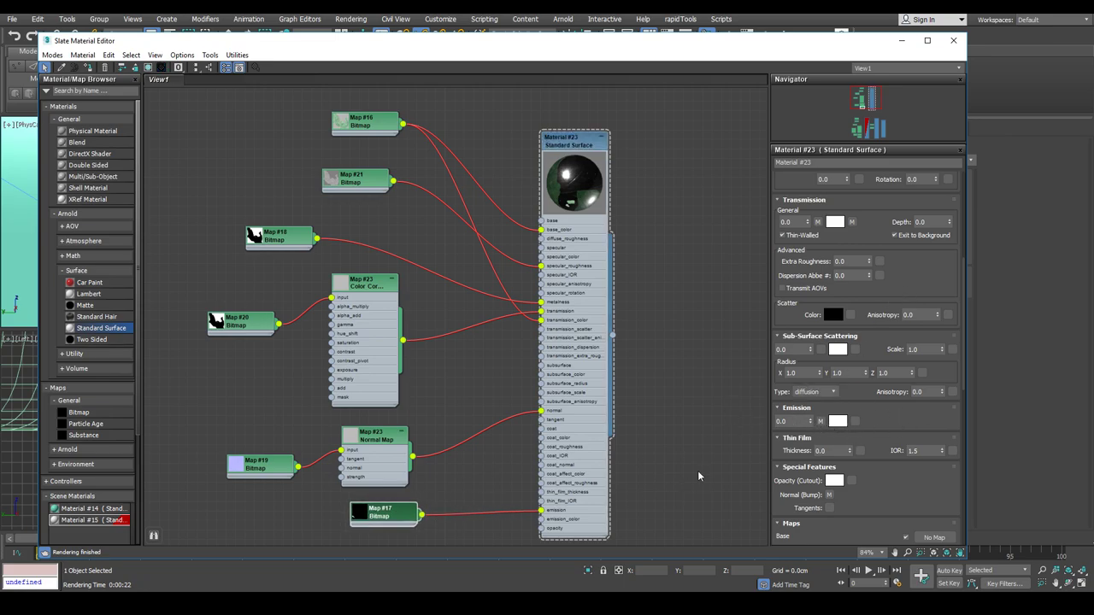
{"action": "left_click", "coordinate": [837, 421]}
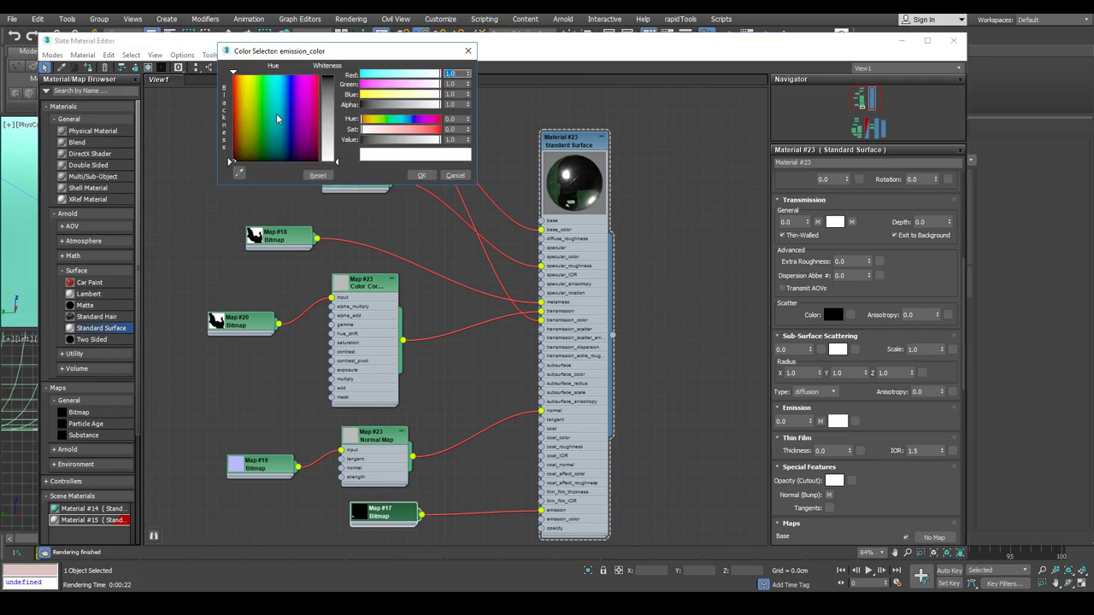
{"action": "left_click_drag", "start_coordinate": [306, 86], "coordinate": [304, 73]}
{"action": "left_click_drag", "start_coordinate": [431, 132], "coordinate": [444, 134]}
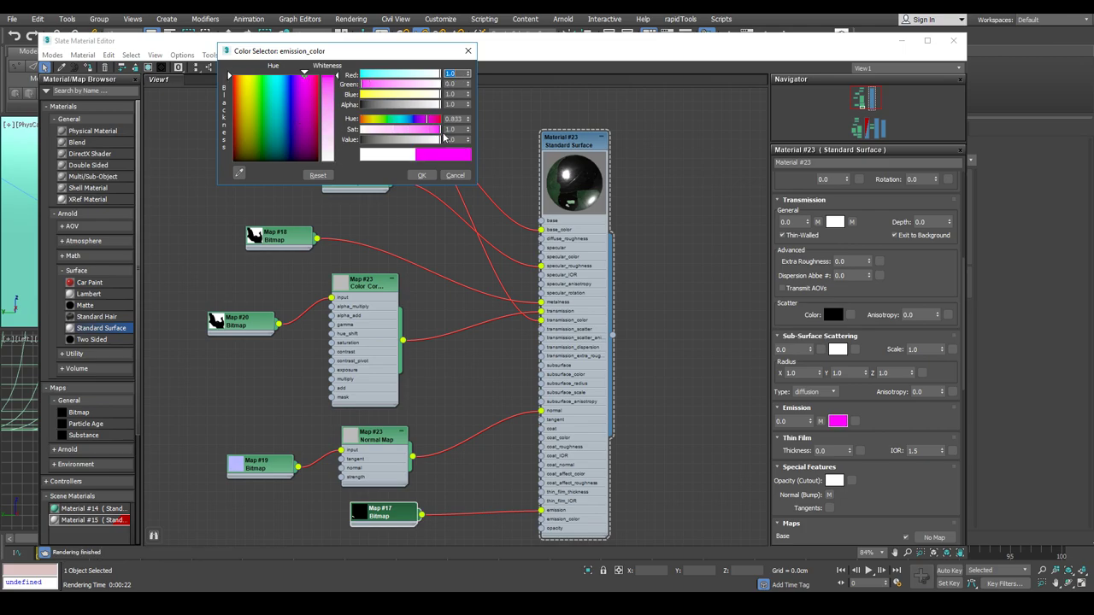
{"action": "left_click", "coordinate": [421, 176]}
- Set the material's base color weight to 1
{"action": "left_click_drag", "start_coordinate": [862, 399], "coordinate": [861, 455]}
{"action": "left_click_drag", "start_coordinate": [896, 314], "coordinate": [902, 342]}
{"action": "scroll", "coordinate": [902, 342], "scroll_direction": "up", "scroll_amount": 5}
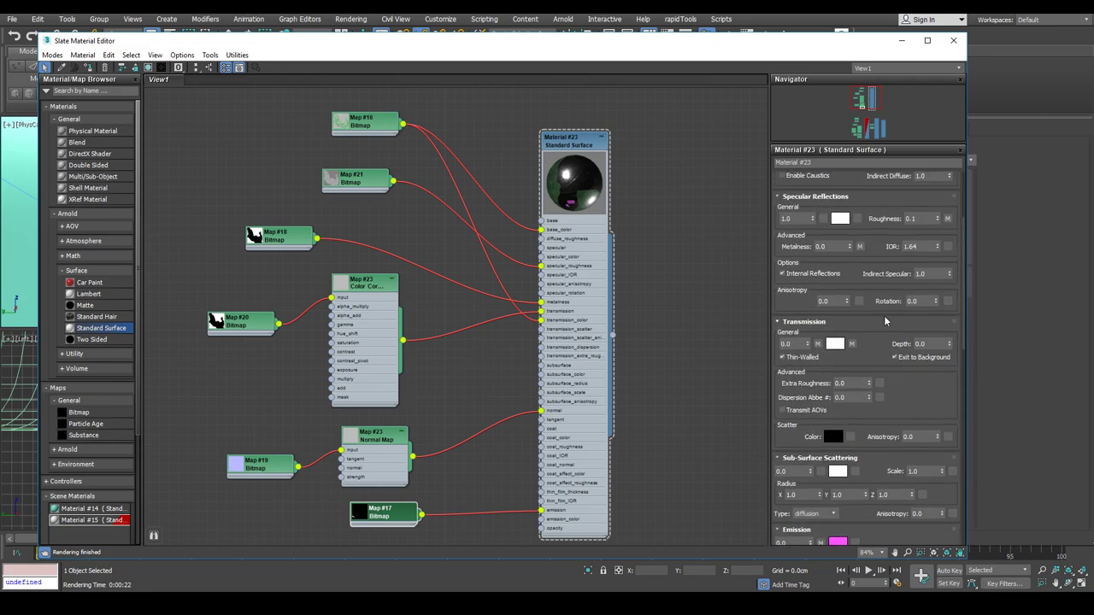
{"action": "scroll", "coordinate": [870, 295], "scroll_direction": "up", "scroll_amount": 2}
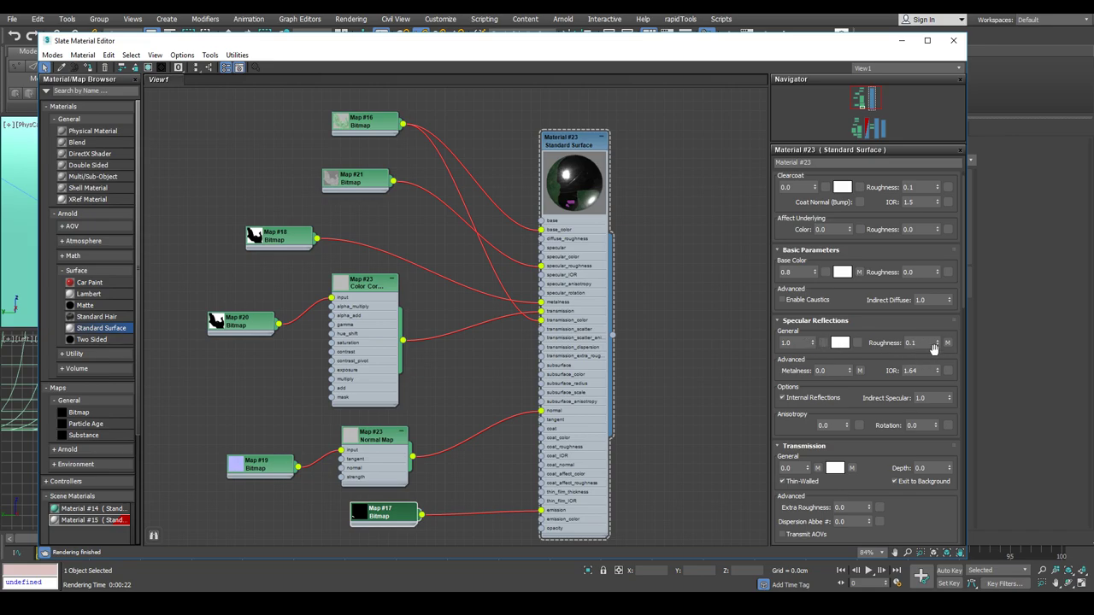
{"action": "mouse_move", "coordinate": [881, 335]}
{"action": "left_mouse_down"}
{"action": "mouse_move", "coordinate": [881, 348]}
{"action": "mouse_move", "coordinate": [878, 336]}
{"action": "left_mouse_up"}
{"action": "scroll", "coordinate": [865, 301], "scroll_direction": "up", "scroll_amount": 1}
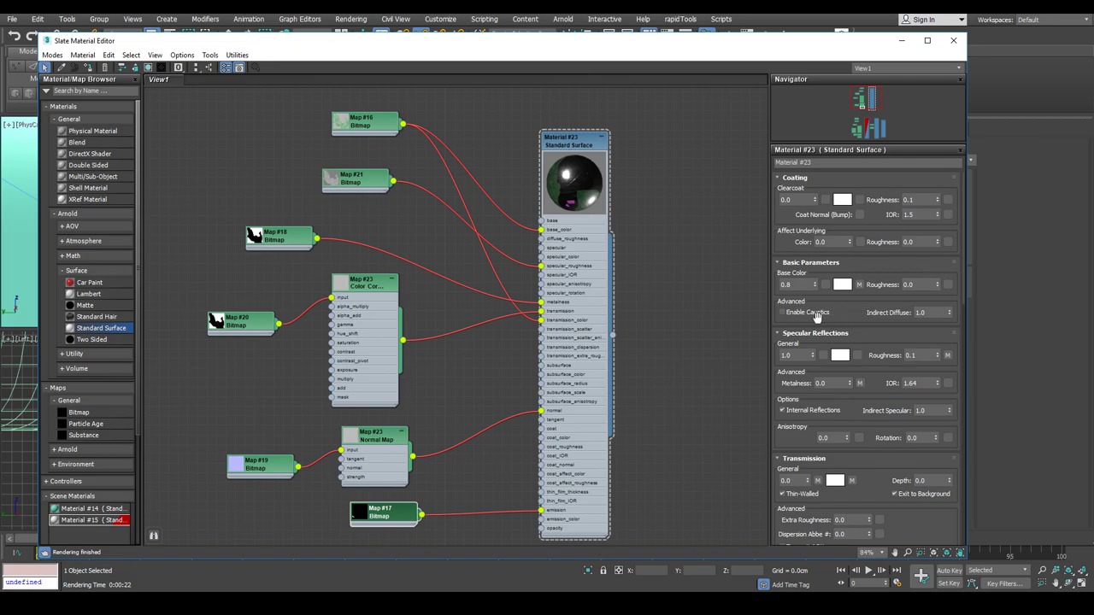
{"action": "double_click", "coordinate": [803, 284]}
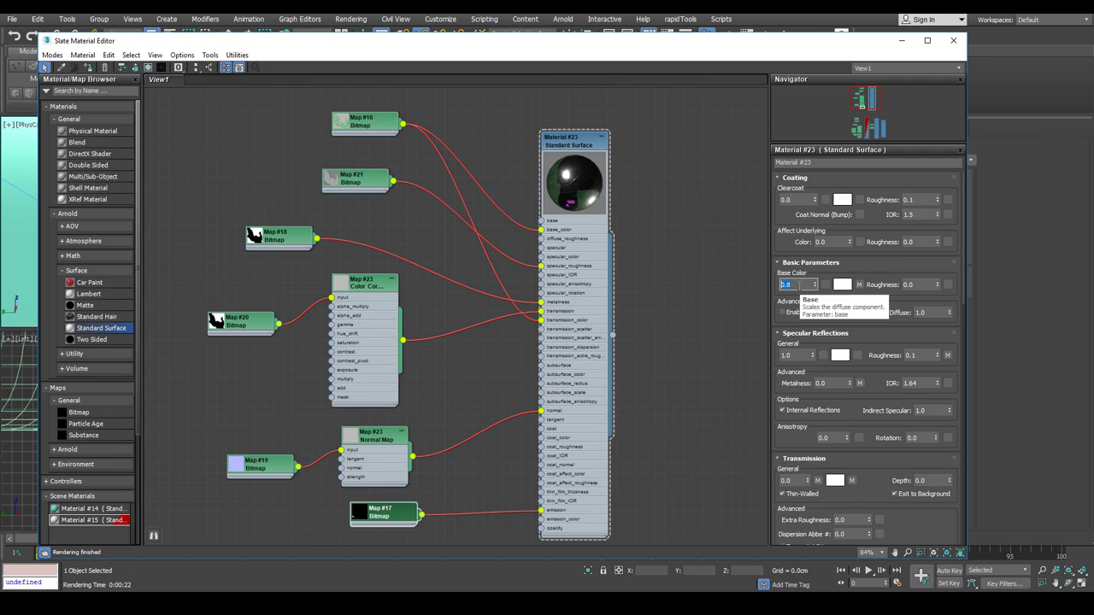
{"action": "type", "text": "1"}
{"action": "key", "text": "Return"}
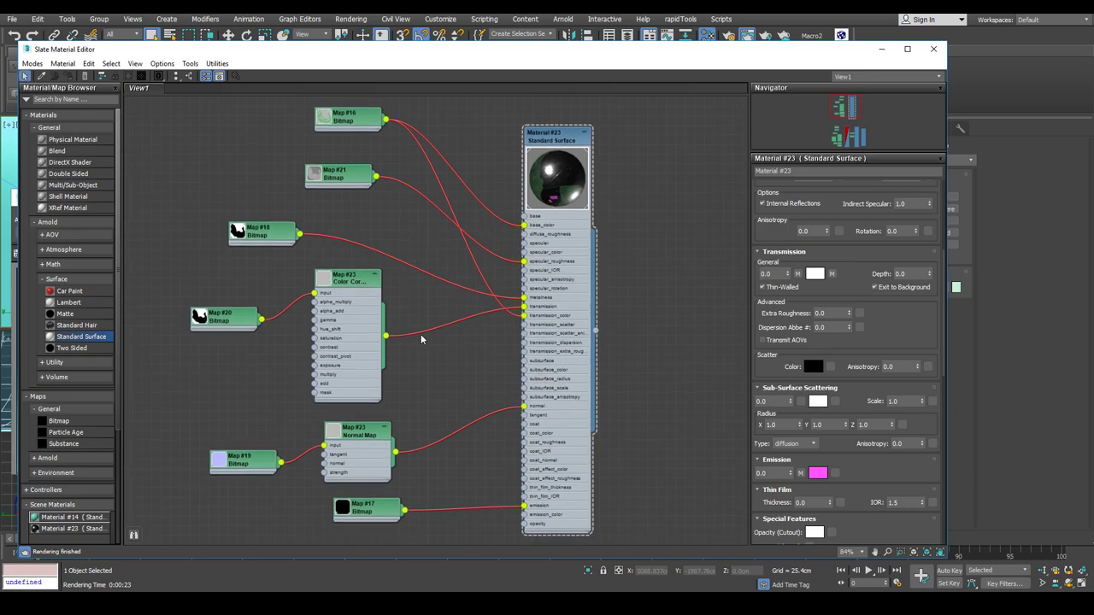
- Bring up the PhysCamera001 render and minimize the material editor to clear the viewports
{"action": "middle_click_drag", "start_coordinate": [416, 291], "coordinate": [428, 287]}
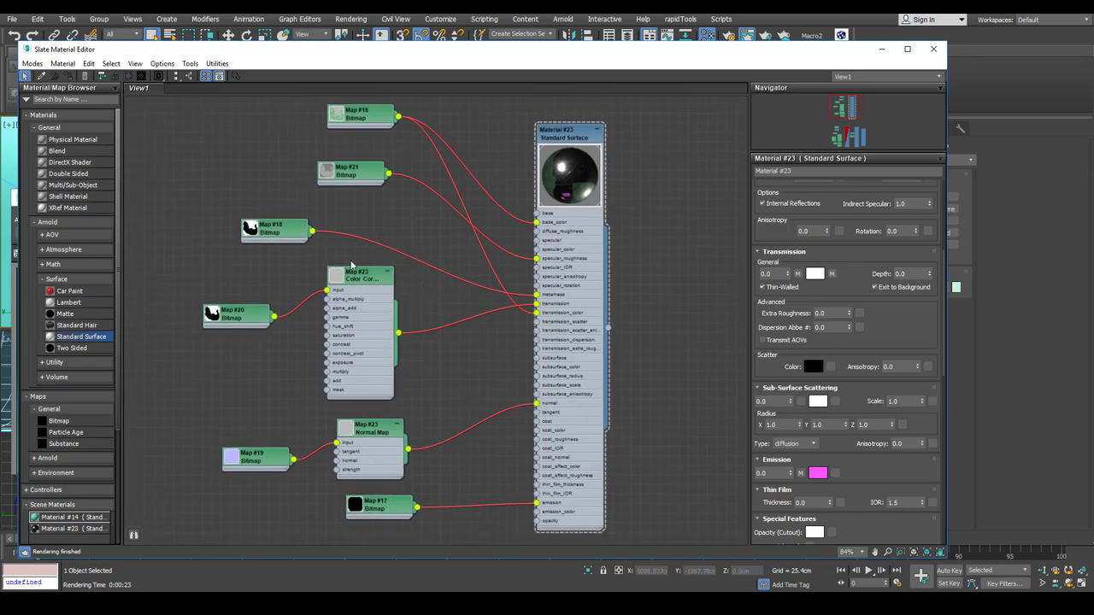
{"action": "left_click", "coordinate": [13, 202]}
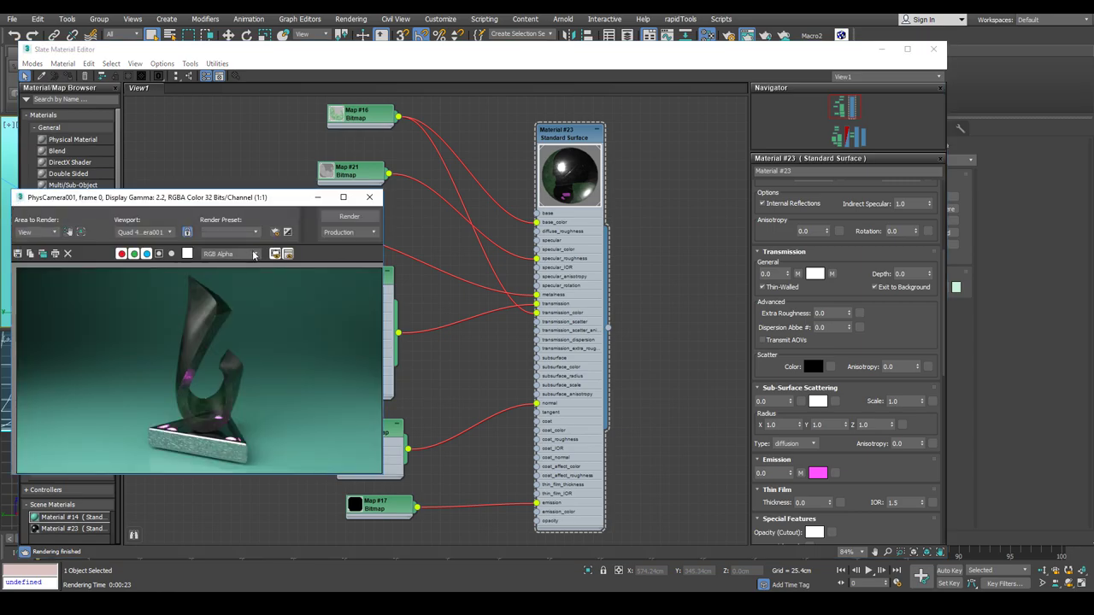
{"action": "left_click_drag", "start_coordinate": [209, 192], "coordinate": [299, 130]}
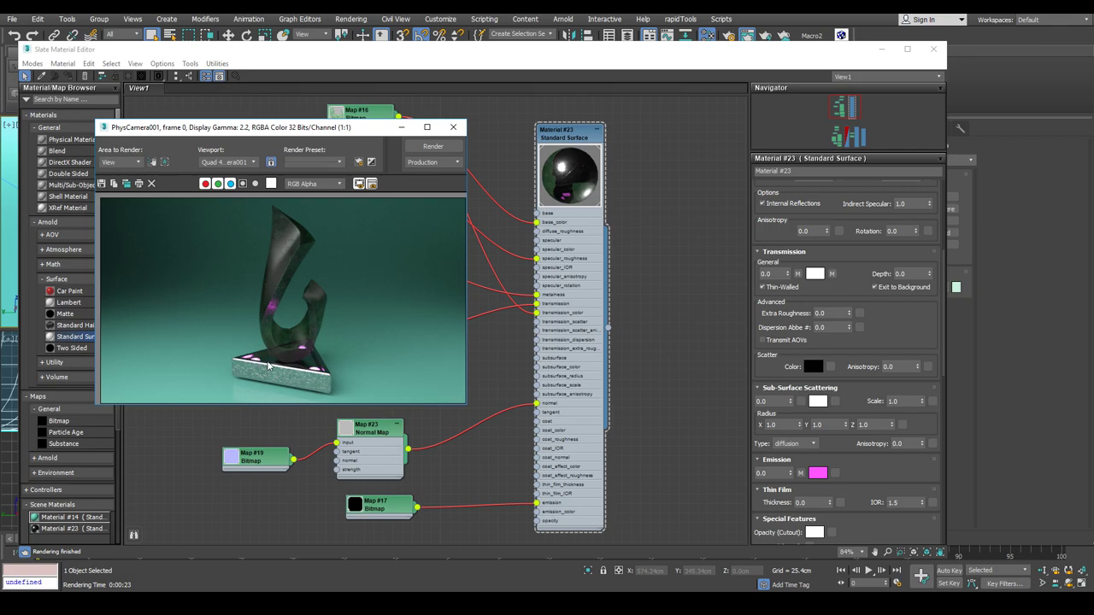
{"action": "left_click", "coordinate": [9, 298]}
{"action": "left_click_drag", "start_coordinate": [156, 53], "coordinate": [295, 57]}
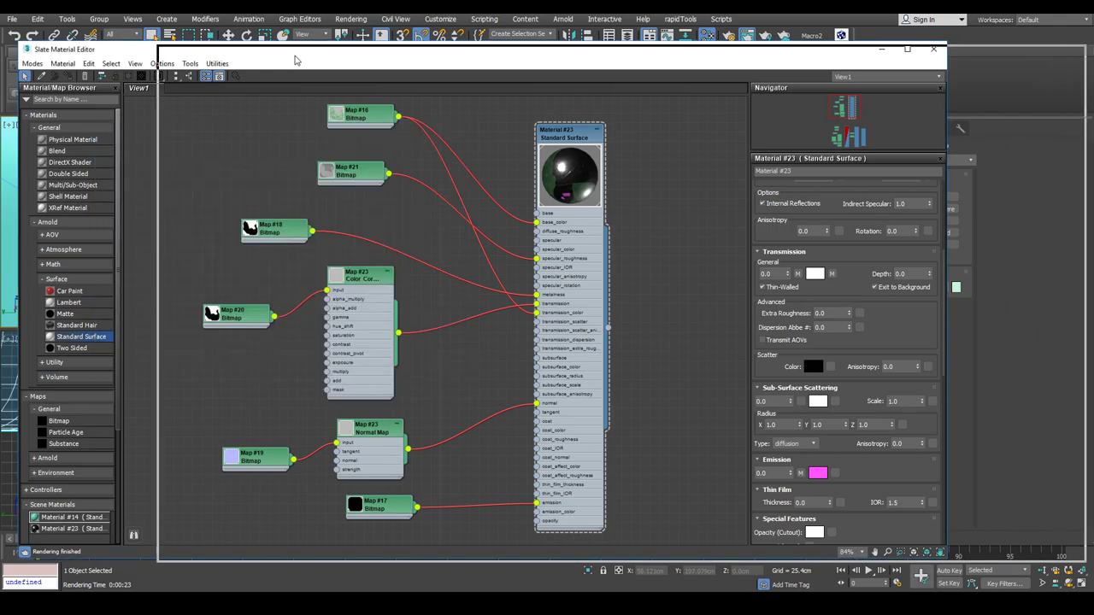
{"action": "left_click", "coordinate": [118, 230]}
{"action": "left_click_drag", "start_coordinate": [285, 127], "coordinate": [202, 286]}
{"action": "left_click", "coordinate": [1072, 53]}
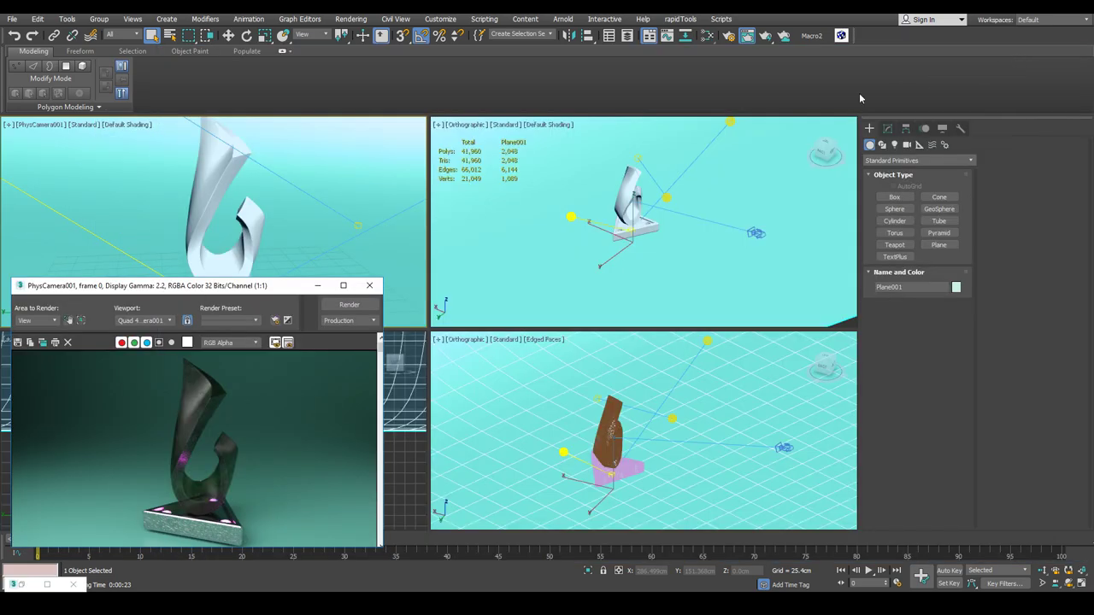
- Examine the sculpture and its triangular base in the viewport and close up in the rendered image
{"action": "mouse_move", "coordinate": [620, 217]}
{"action": "middle_mouse_down", "text": "alt"}
{"action": "mouse_move", "coordinate": [615, 250]}
{"action": "mouse_move", "coordinate": [652, 260]}
{"action": "mouse_move", "coordinate": [635, 237]}
{"action": "mouse_move", "coordinate": [573, 252]}
{"action": "middle_mouse_up", "text": "alt"}
{"action": "scroll", "coordinate": [652, 259], "scroll_direction": "up", "scroll_amount": 4}
{"action": "left_click", "coordinate": [227, 298]}
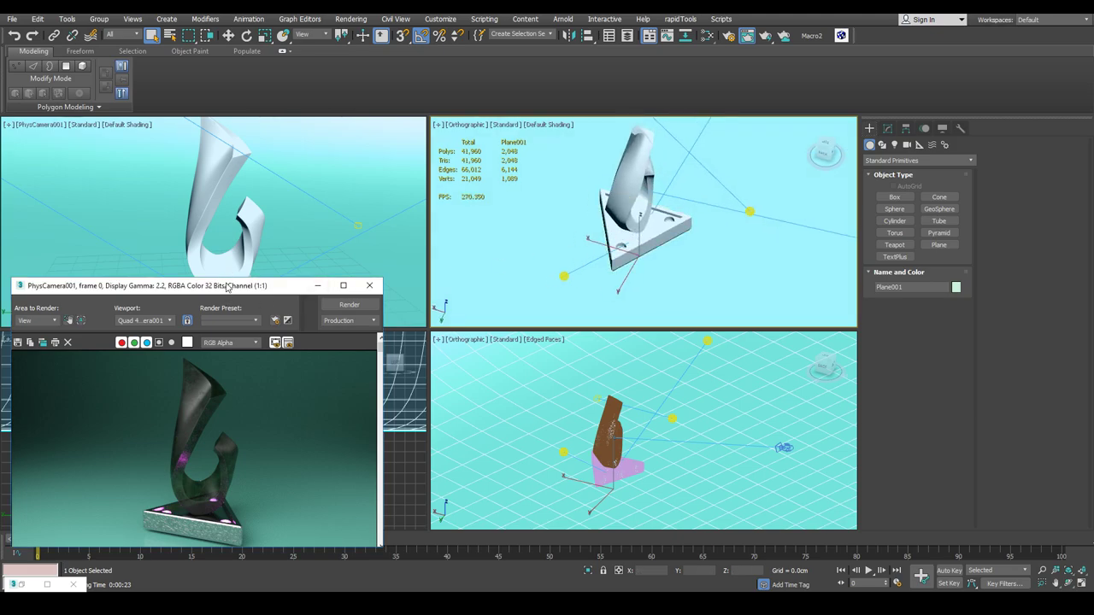
{"action": "left_click_drag", "start_coordinate": [227, 287], "coordinate": [235, 205]}
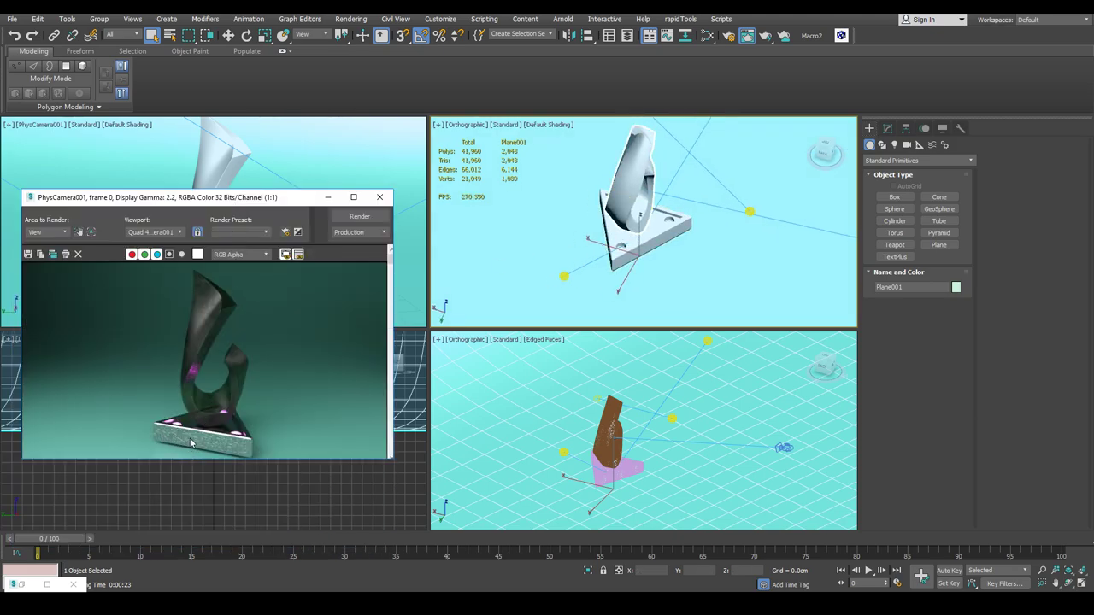
{"action": "scroll", "coordinate": [198, 442], "scroll_direction": "up", "scroll_amount": 3}
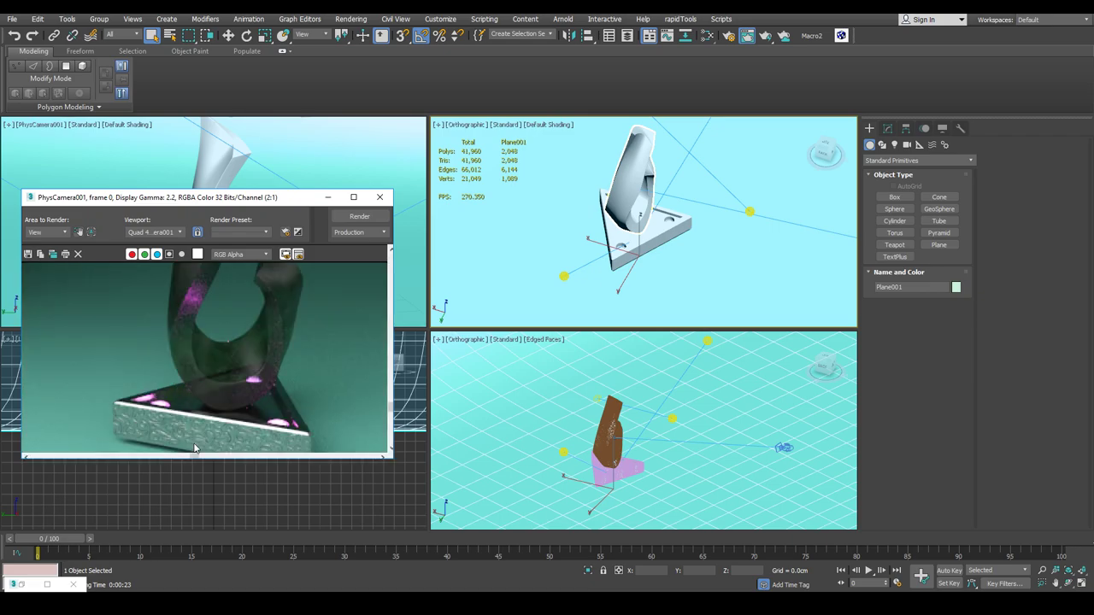
{"action": "scroll", "coordinate": [195, 433], "scroll_direction": "down", "scroll_amount": 1}
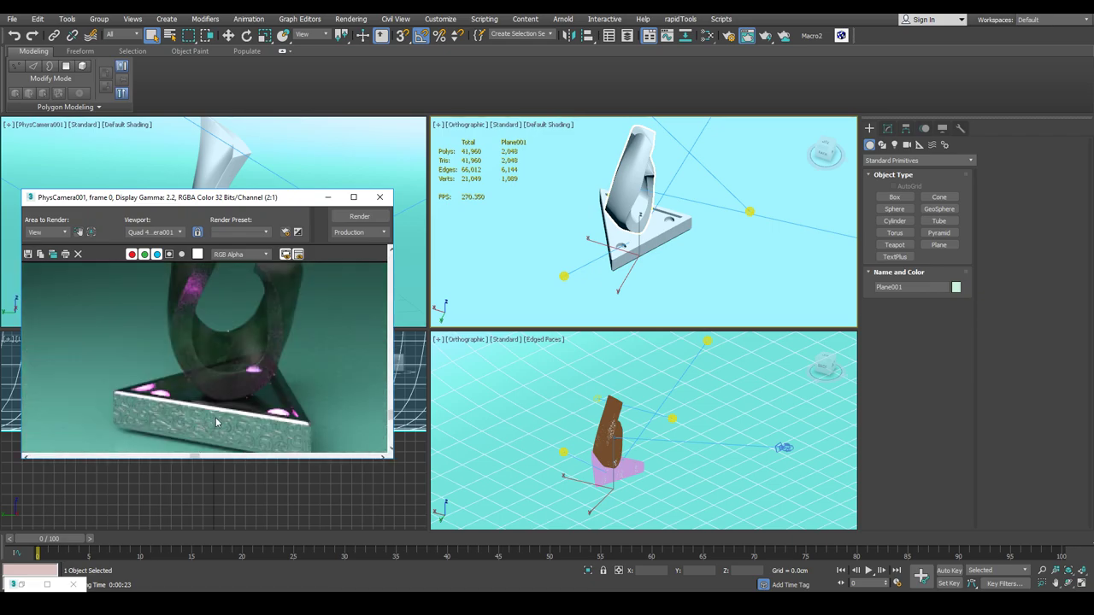
{"action": "scroll", "coordinate": [265, 427], "scroll_direction": "down", "scroll_amount": 1}
{"action": "left_click_drag", "start_coordinate": [200, 200], "coordinate": [259, 213]}
{"action": "scroll", "coordinate": [247, 324], "scroll_direction": "down", "scroll_amount": 1}
{"action": "scroll", "coordinate": [247, 328], "scroll_direction": "up", "scroll_amount": 1}
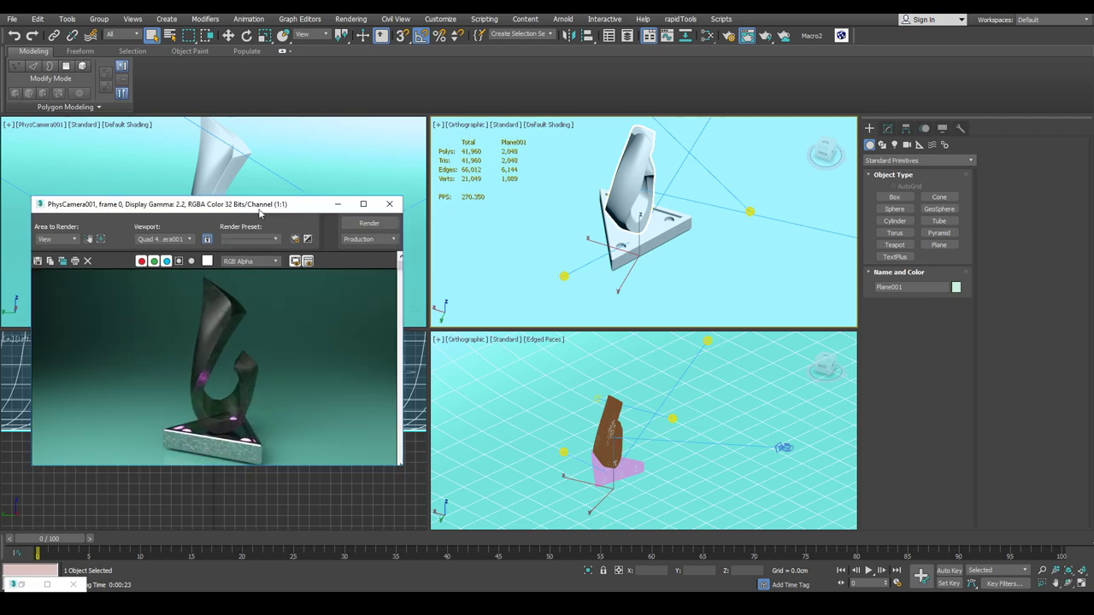
- Select the Piece_low sculpture mesh and flush all Arnold caches
{"action": "left_click", "coordinate": [638, 233]}
{"action": "mouse_move", "coordinate": [638, 234]}
{"action": "middle_mouse_down", "text": "alt"}
{"action": "mouse_move", "coordinate": [585, 208]}
{"action": "mouse_move", "coordinate": [579, 274]}
{"action": "mouse_move", "coordinate": [581, 255]}
{"action": "middle_mouse_up", "text": "alt"}
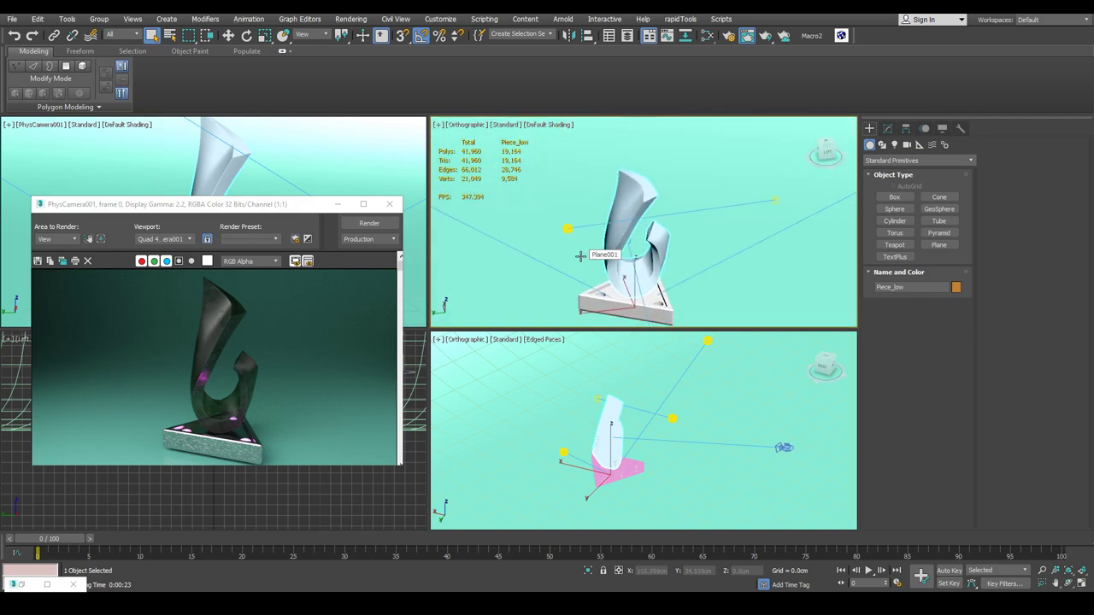
{"action": "left_click", "coordinate": [564, 21]}
{"action": "mouse_move", "coordinate": [585, 40]}
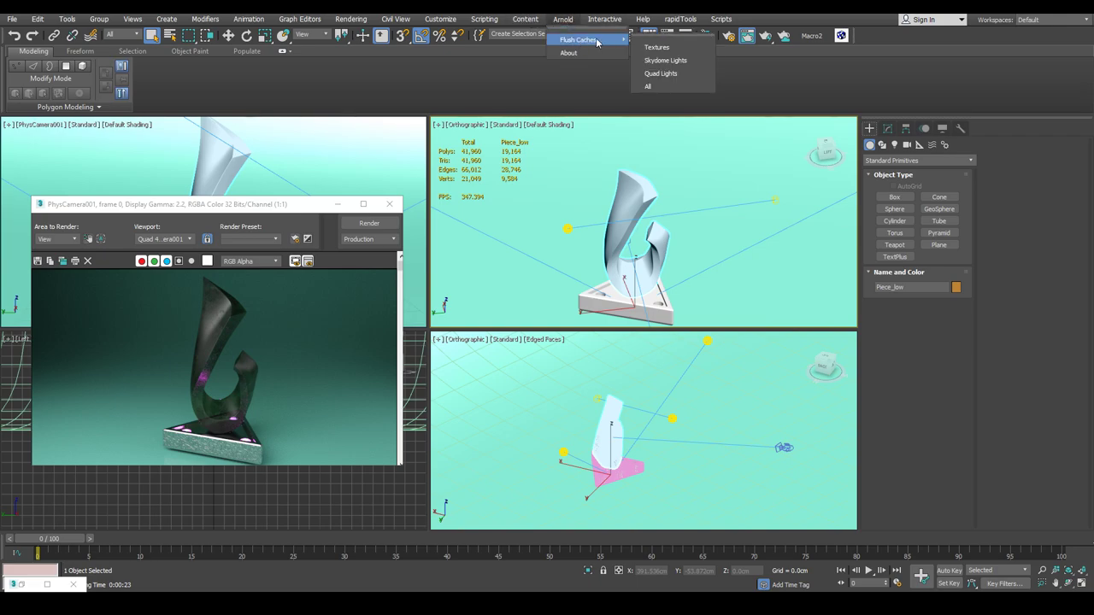
{"action": "left_click", "coordinate": [659, 87]}
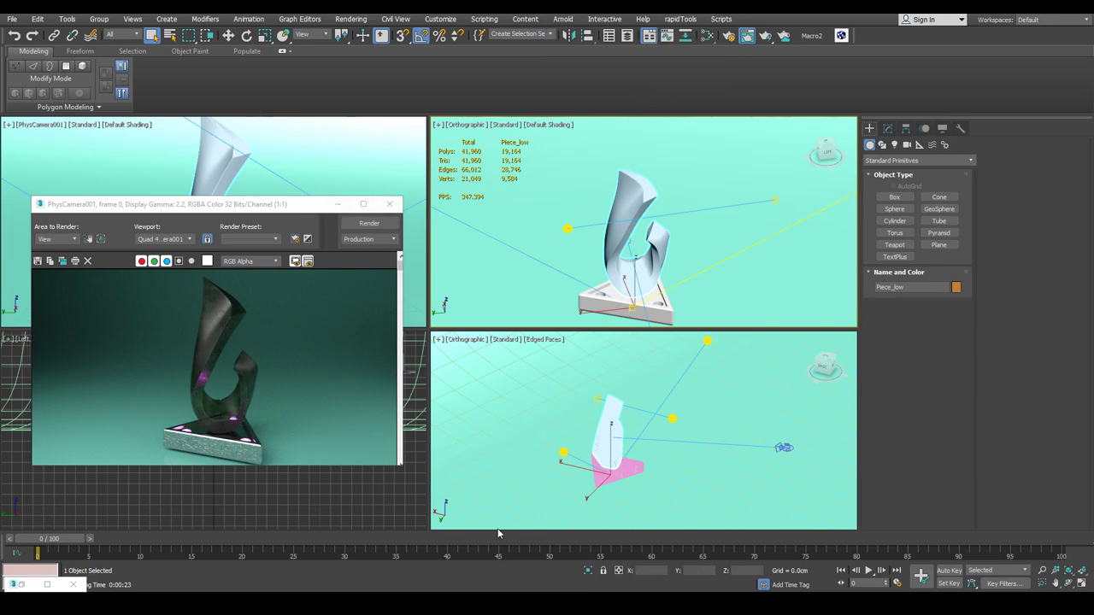
{"action": "left_click_drag", "start_coordinate": [253, 213], "coordinate": [281, 216]}
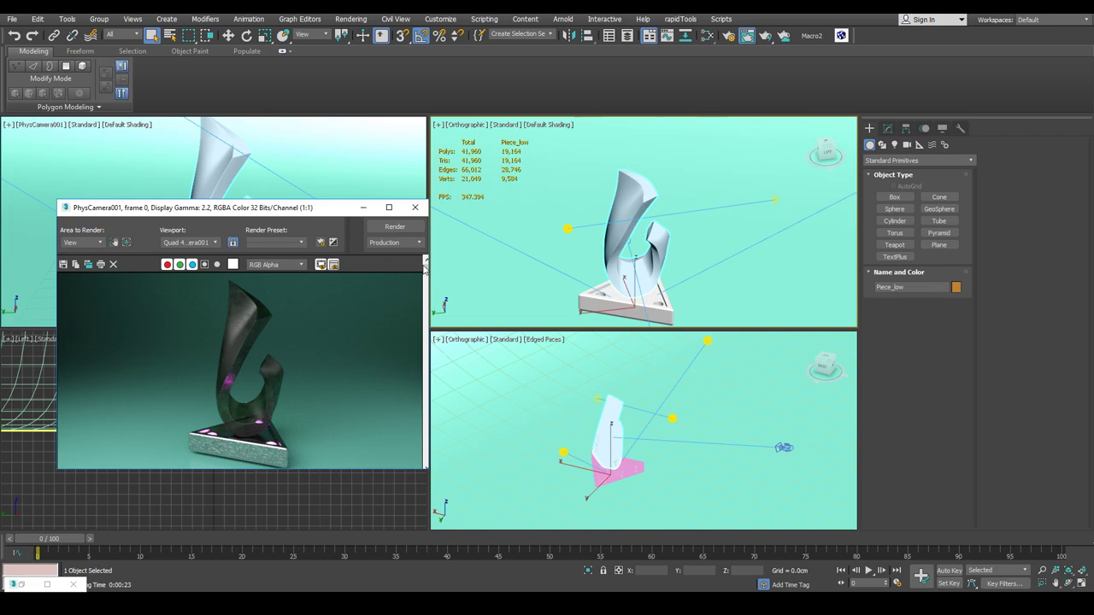
{"action": "left_click_drag", "start_coordinate": [297, 209], "coordinate": [275, 252]}
{"action": "middle_click_drag", "start_coordinate": [617, 271], "coordinate": [621, 245], "text": "alt"}
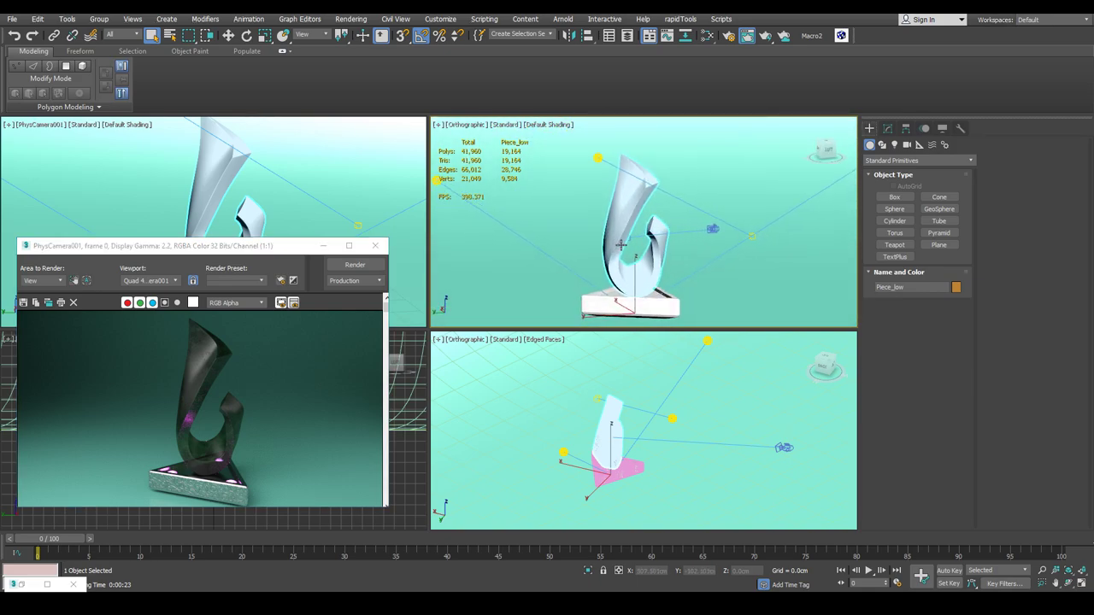
{"action": "left_click_drag", "start_coordinate": [258, 249], "coordinate": [274, 139]}
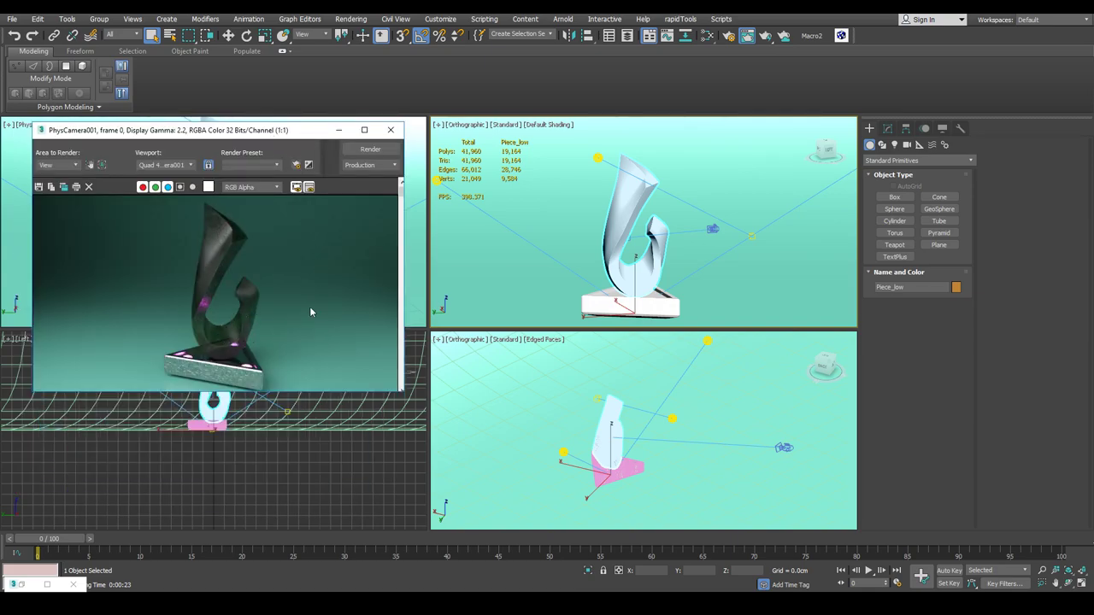
- Add an Arnold Properties modifier above the Editable Poly of the Piece_low sculpture mesh
{"action": "mouse_move", "coordinate": [651, 266]}
{"action": "middle_mouse_down", "text": "alt"}
{"action": "mouse_move", "coordinate": [640, 269]}
{"action": "mouse_move", "coordinate": [629, 220]}
{"action": "mouse_move", "coordinate": [661, 262]}
{"action": "middle_mouse_up", "text": "alt"}
{"action": "key", "text": "4"}
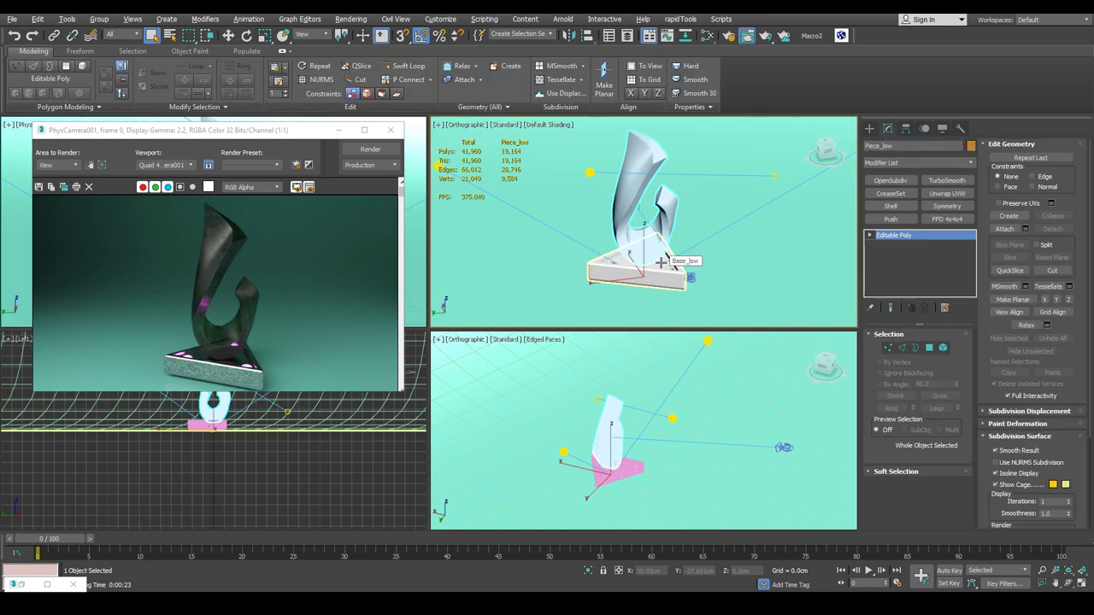
{"action": "left_click", "coordinate": [970, 164]}
{"action": "key", "text": "a"}
{"action": "key", "text": "r"}
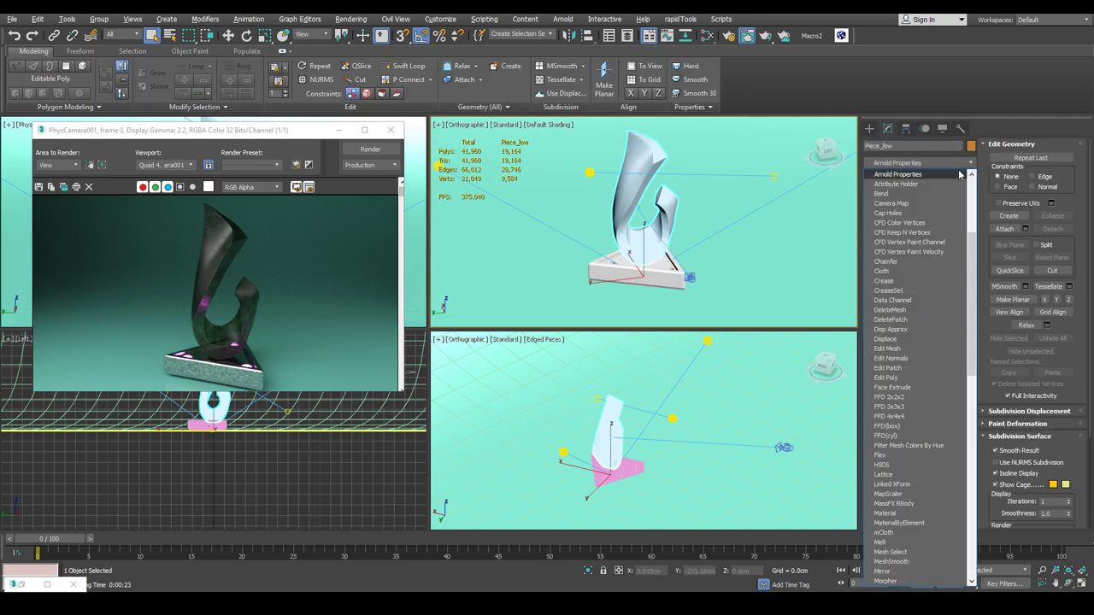
{"action": "left_click", "coordinate": [913, 177]}
{"action": "middle_click_drag", "start_coordinate": [689, 250], "coordinate": [662, 251], "text": "alt"}
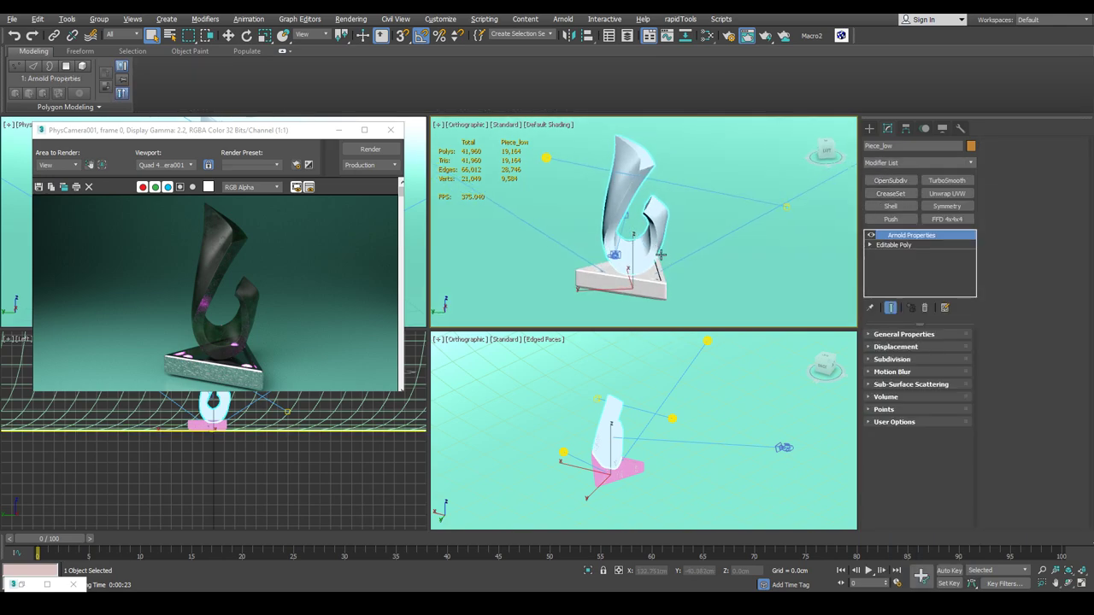
{"action": "left_click", "coordinate": [871, 349]}
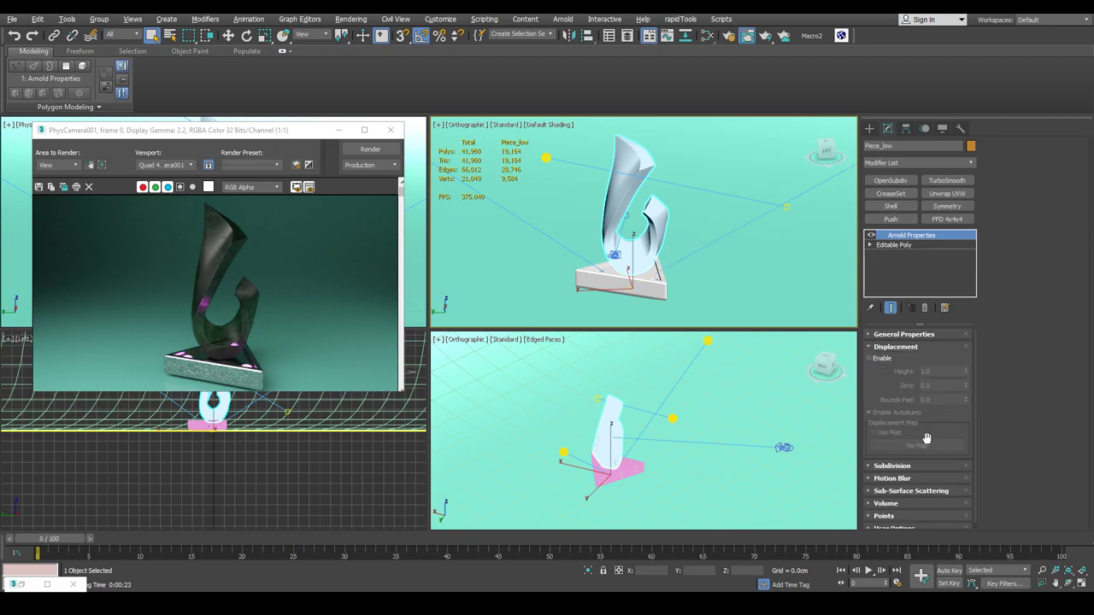
{"action": "middle_click_drag", "start_coordinate": [705, 262], "coordinate": [725, 274], "text": "alt"}
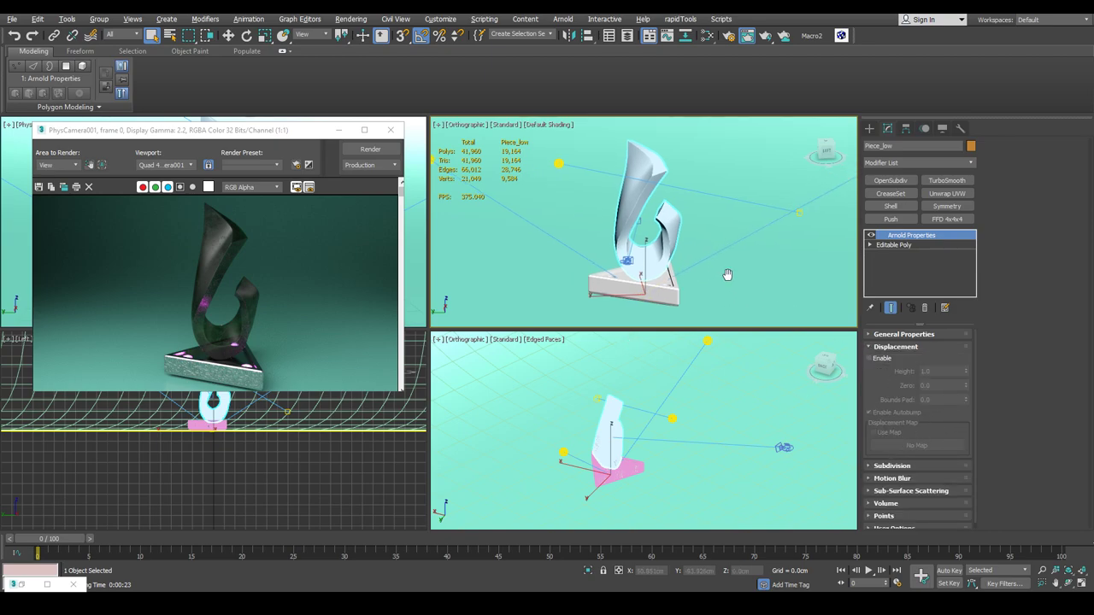
{"action": "left_click", "coordinate": [869, 348]}
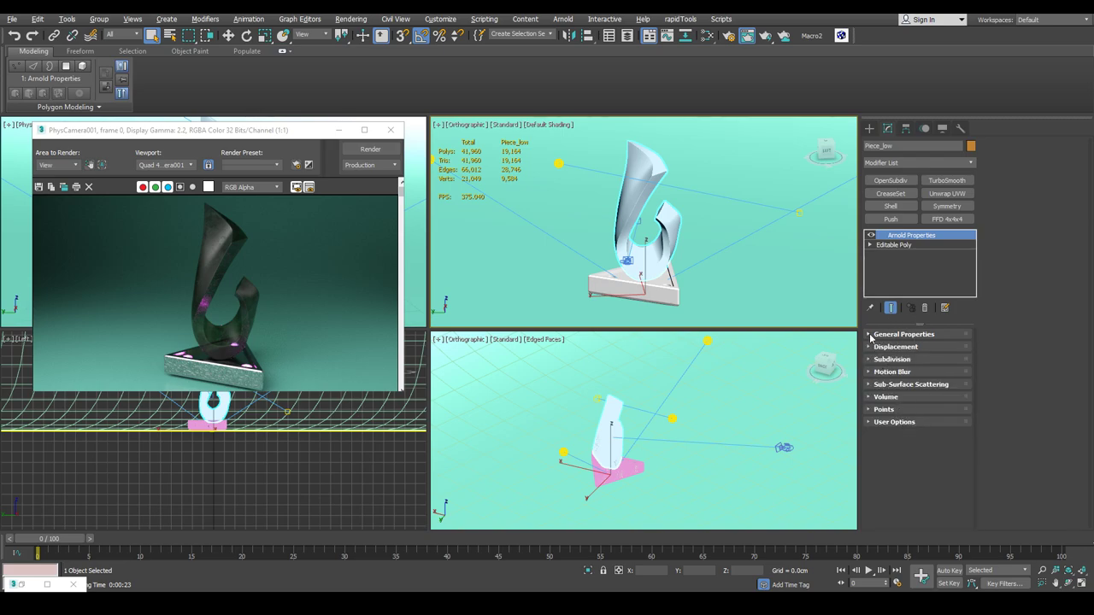
- Enable the General override group in the General Properties of the sculpture's Arnold Properties modifier
{"action": "left_click", "coordinate": [870, 336]}
{"action": "scroll", "coordinate": [914, 353], "scroll_direction": "down", "scroll_amount": 3}
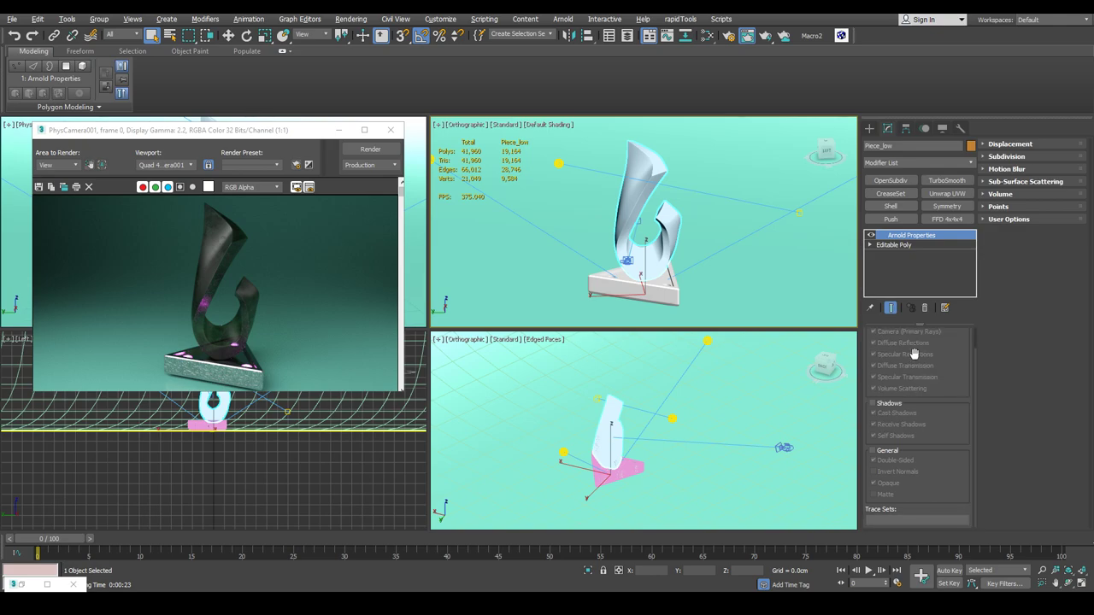
{"action": "left_click", "coordinate": [873, 450]}
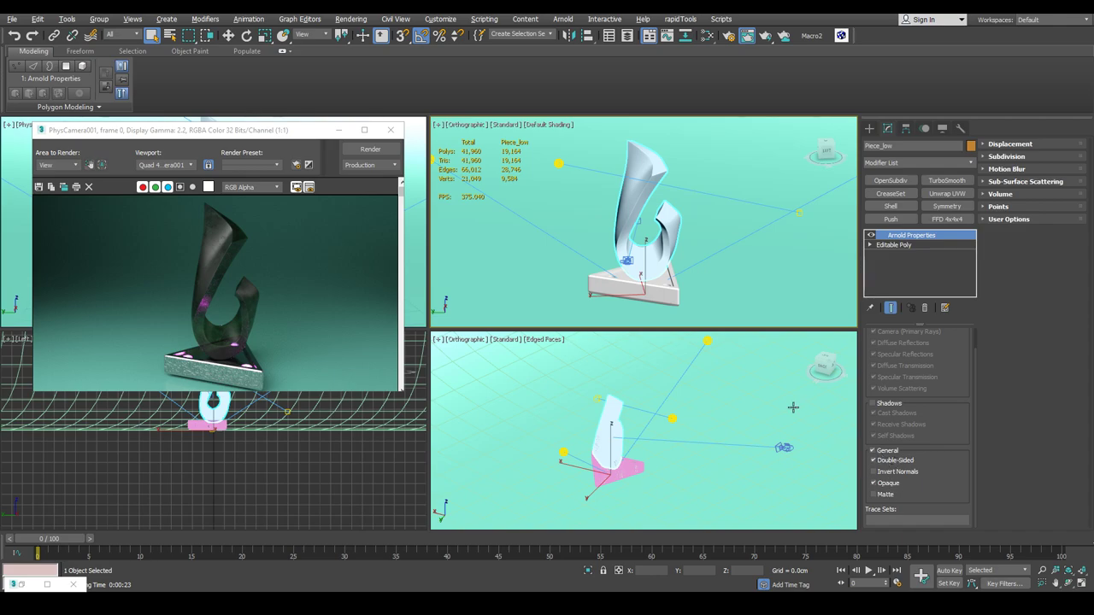
{"action": "scroll", "coordinate": [937, 323], "scroll_direction": "up", "scroll_amount": 2}
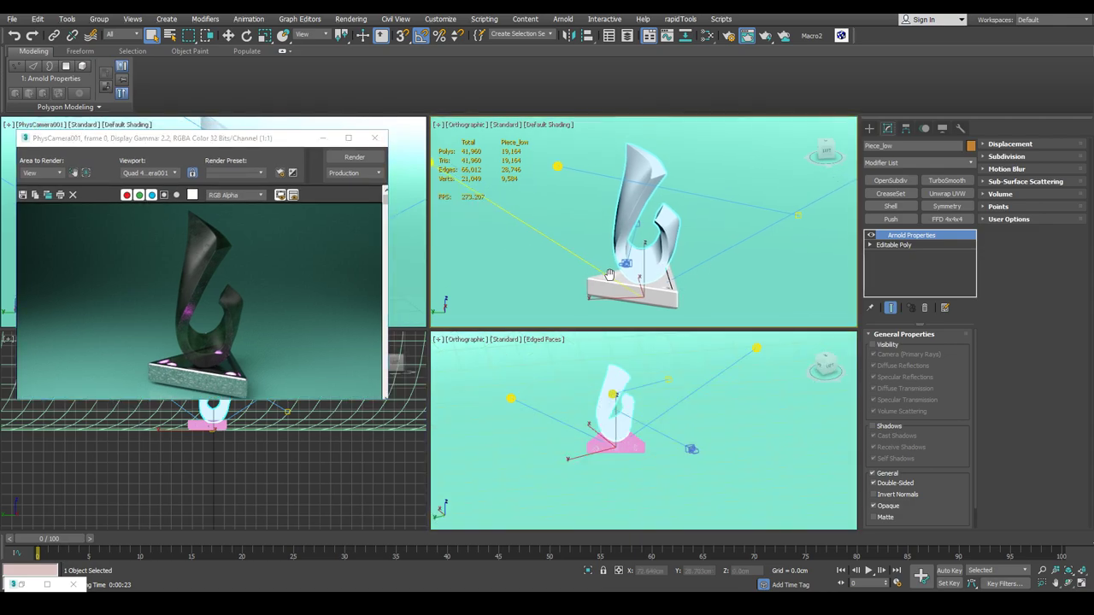
{"action": "middle_click_drag", "start_coordinate": [609, 275], "coordinate": [611, 280], "text": "alt"}
{"action": "scroll", "coordinate": [611, 281], "scroll_direction": "down", "scroll_amount": 2}
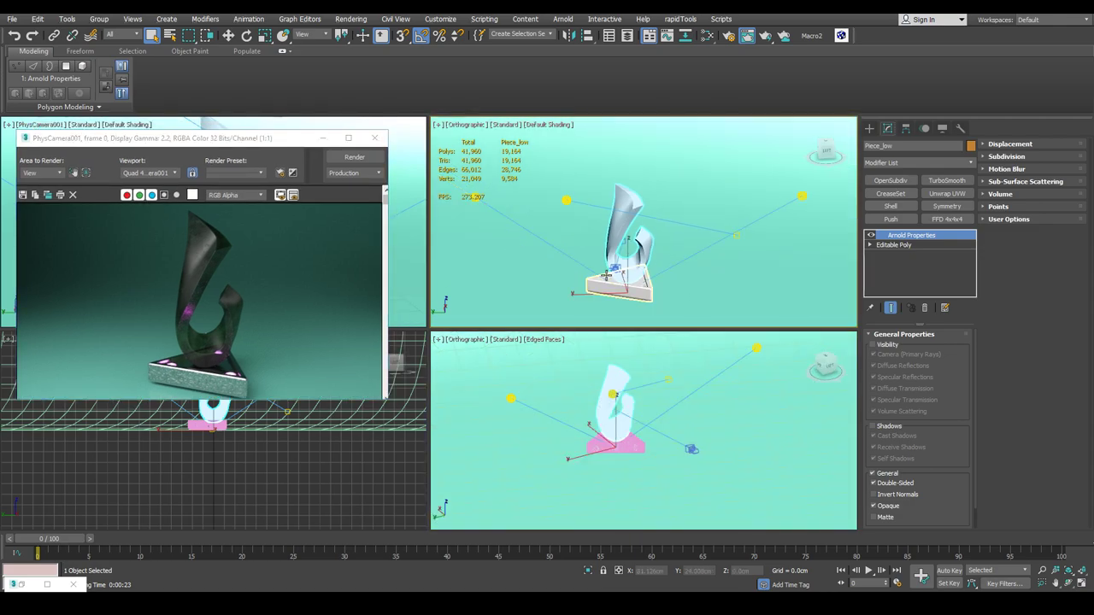